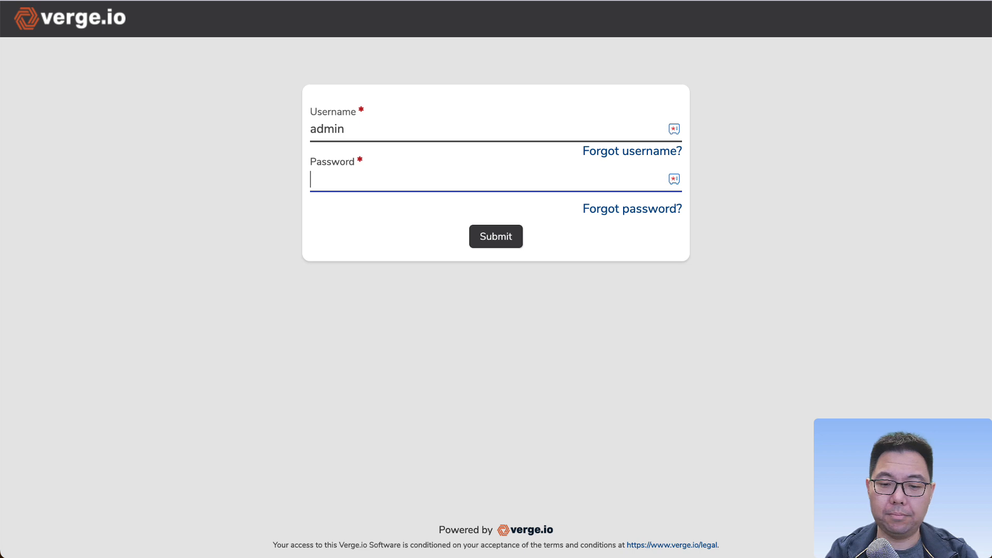
Step: Log in as admin by entering the account password
{"action": "type", "text": "********"}
{"action": "key", "text": "Return"}
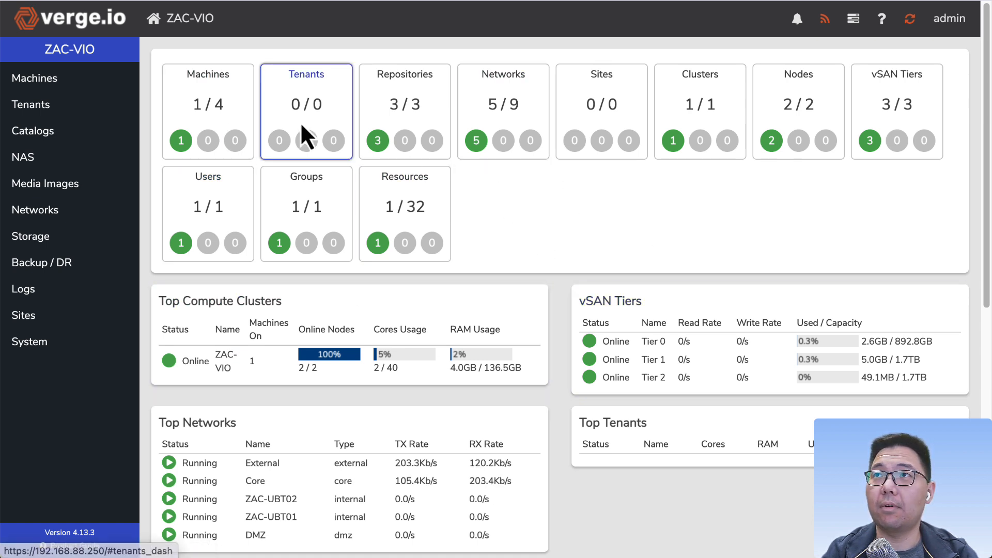
Step: Open the new virtual machine wizard, browse the operating system recipes and select Windows 2022 - Evaluation
{"action": "left_click", "coordinate": [213, 118]}
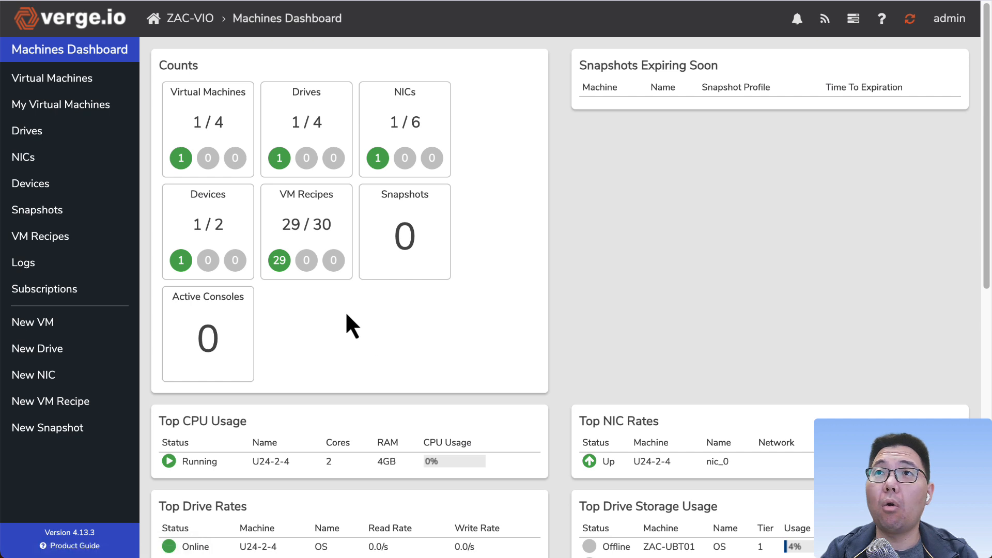
{"action": "left_click", "coordinate": [208, 129]}
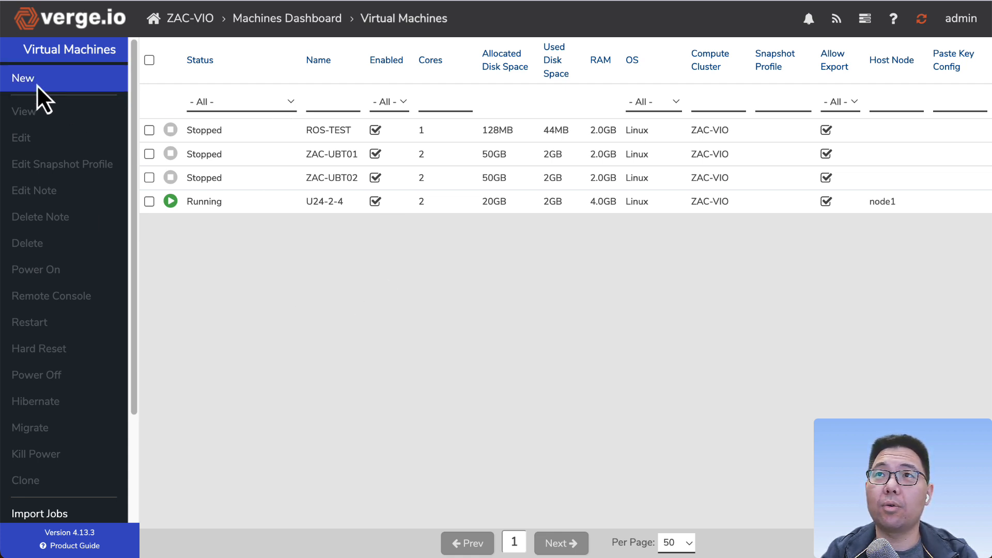
{"action": "left_click", "coordinate": [58, 85]}
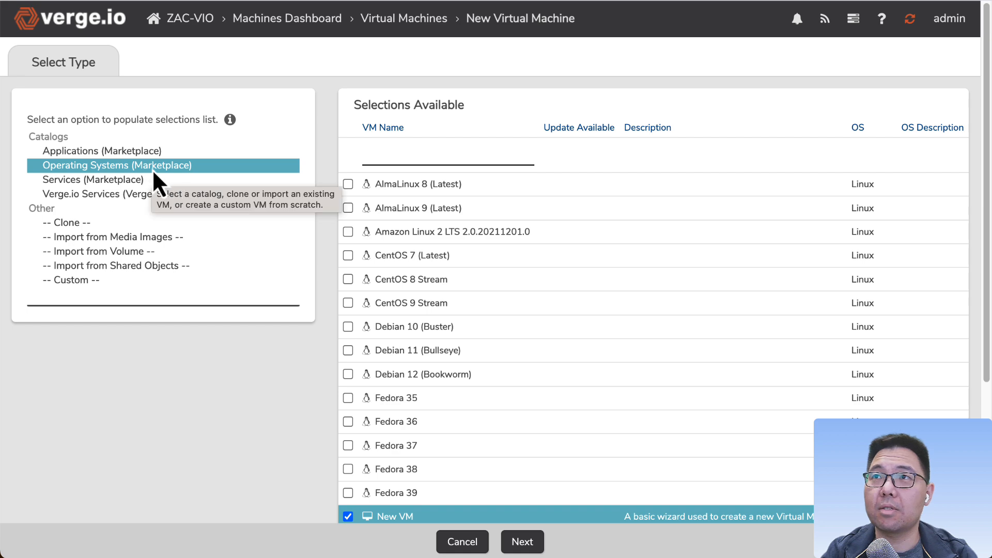
{"action": "scroll", "coordinate": [517, 292], "scroll_direction": "down", "scroll_amount": 5}
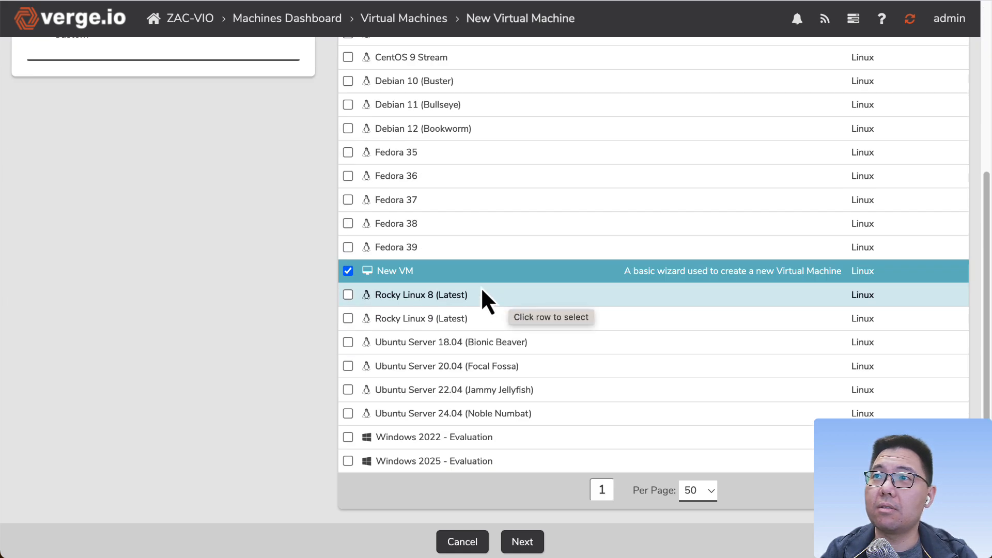
{"action": "scroll", "coordinate": [452, 199], "scroll_direction": "up", "scroll_amount": 5}
{"action": "scroll", "coordinate": [452, 329], "scroll_direction": "down", "scroll_amount": 5}
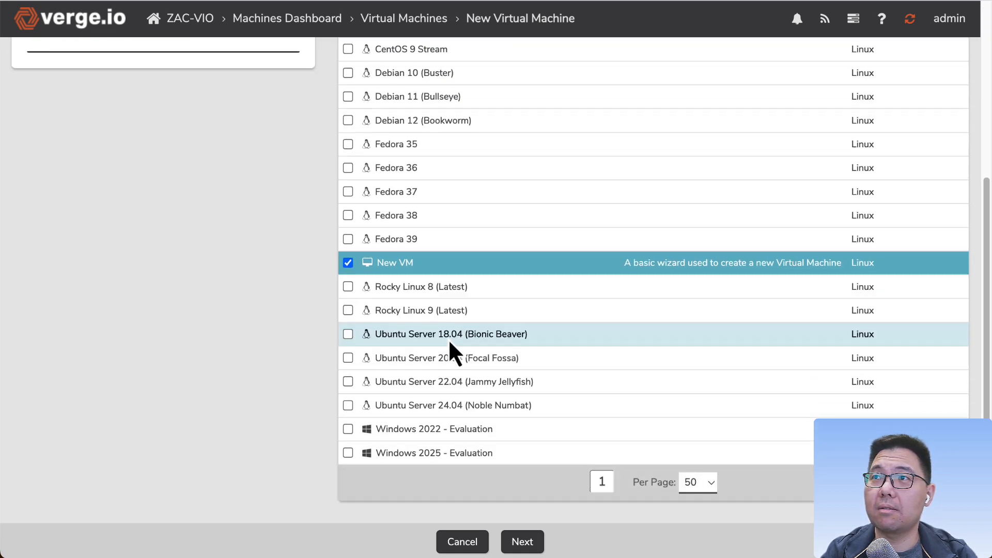
{"action": "scroll", "coordinate": [449, 340], "scroll_direction": "up", "scroll_amount": 5}
{"action": "scroll", "coordinate": [417, 314], "scroll_direction": "down", "scroll_amount": 5}
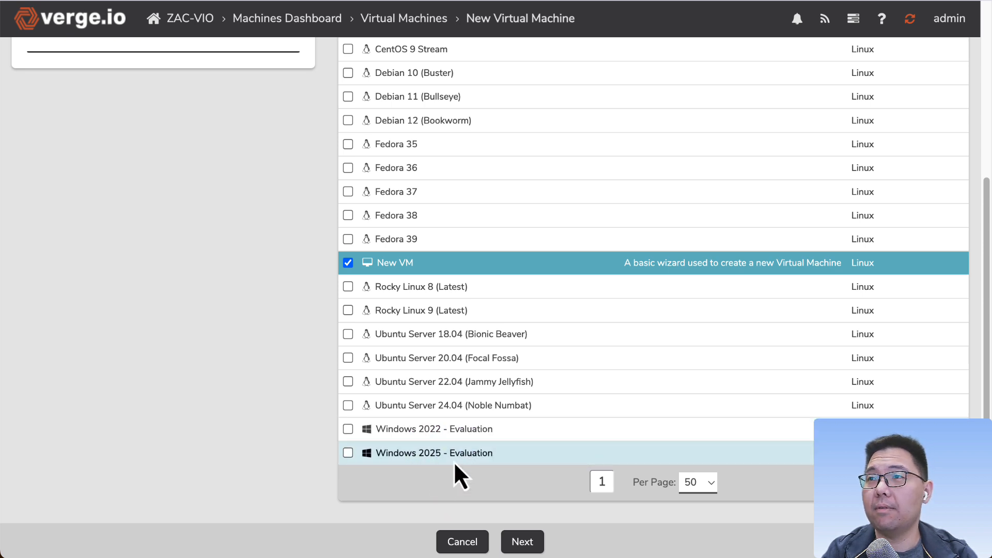
{"action": "left_click", "coordinate": [393, 433]}
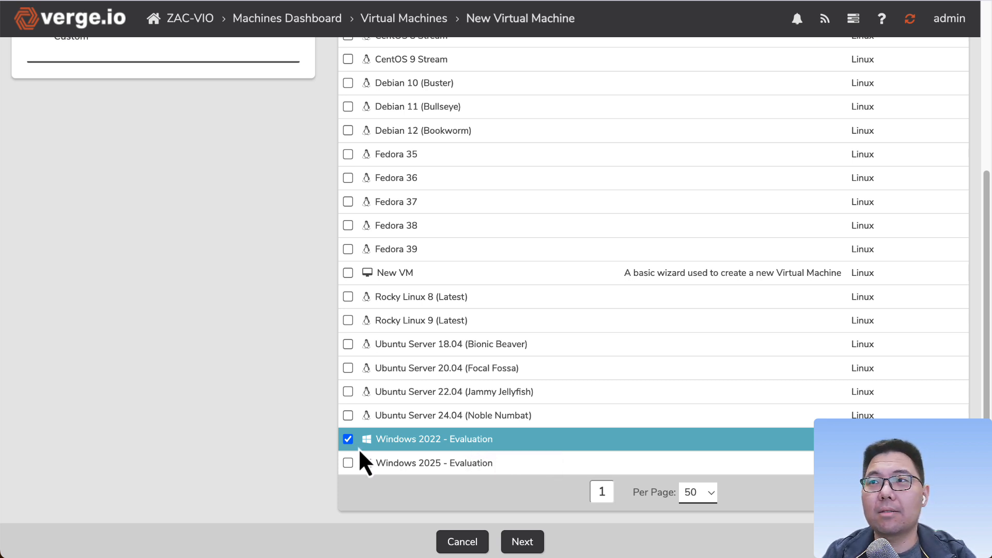
{"action": "scroll", "coordinate": [430, 439], "scroll_direction": "up", "scroll_amount": 5}
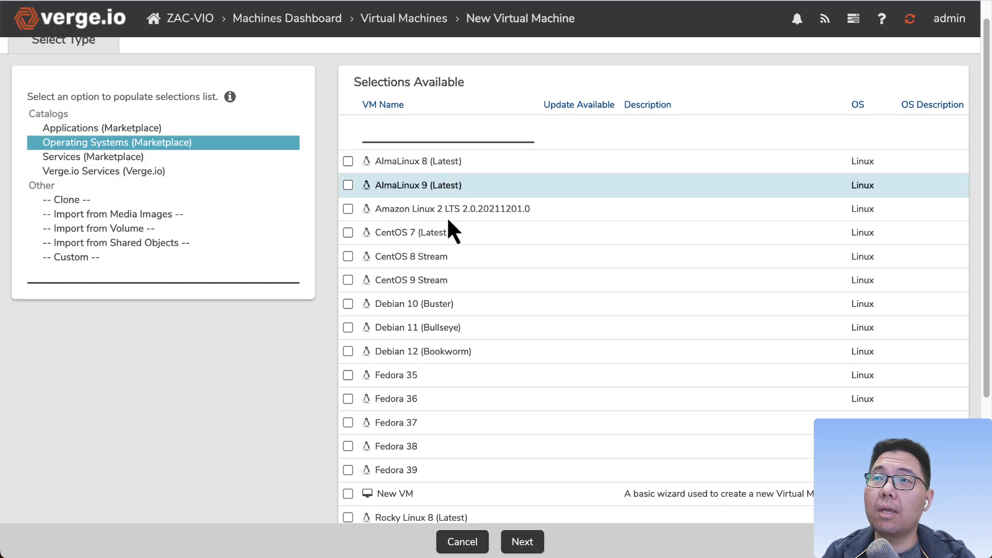
{"action": "scroll", "coordinate": [448, 220], "scroll_direction": "down", "scroll_amount": 3}
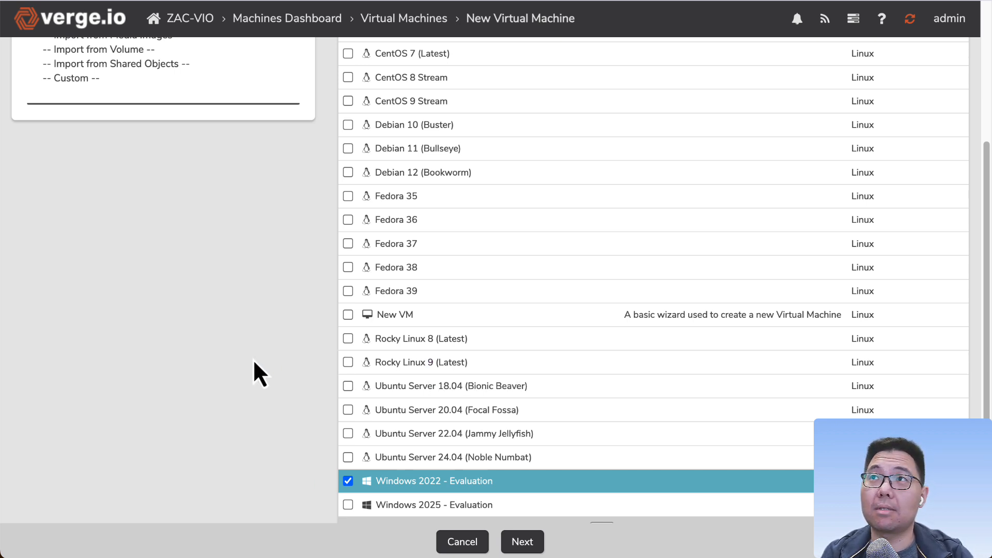
Step: Open the System updates page to review the available update packages
{"action": "left_click", "coordinate": [188, 26]}
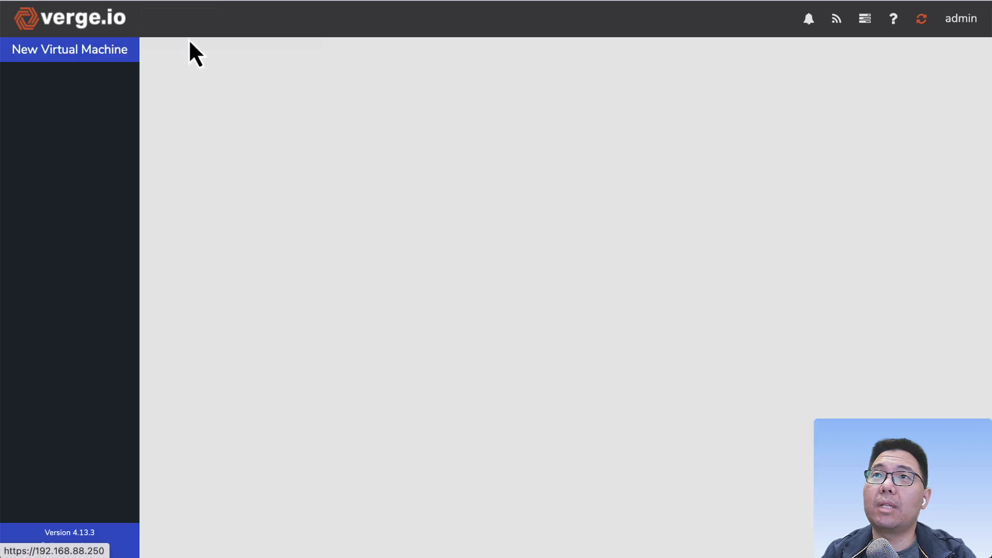
{"action": "left_click", "coordinate": [50, 342]}
{"action": "scroll", "coordinate": [47, 258], "scroll_direction": "down", "scroll_amount": 3}
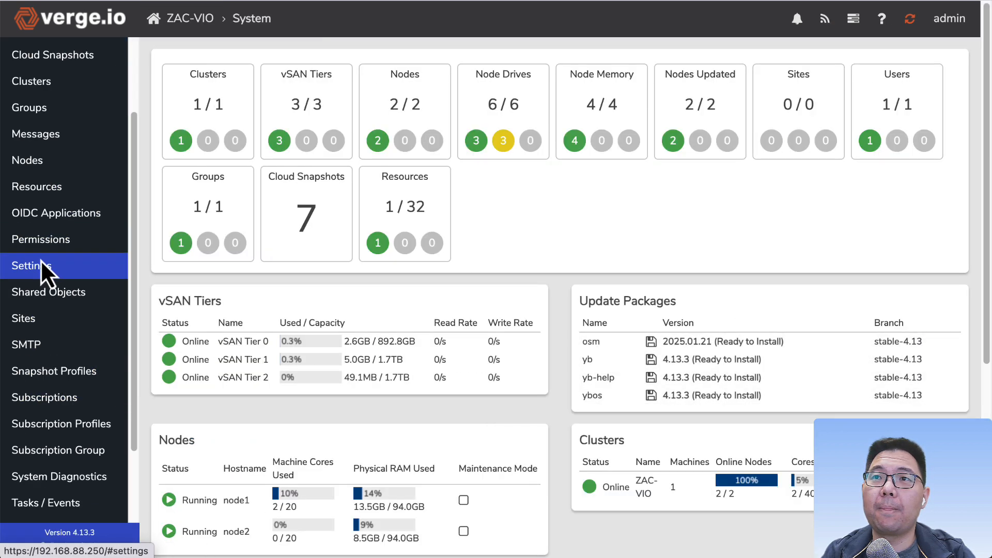
{"action": "scroll", "coordinate": [48, 496], "scroll_direction": "down", "scroll_amount": 2}
{"action": "left_click", "coordinate": [53, 437]}
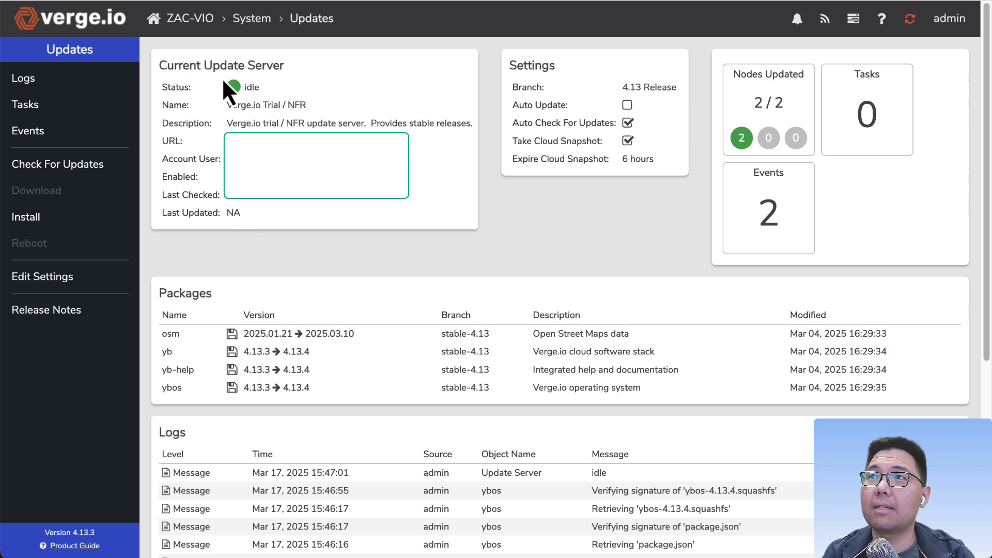
Step: Open the Marketplace catalog repository from the Repositories dashboard
{"action": "left_click", "coordinate": [172, 18]}
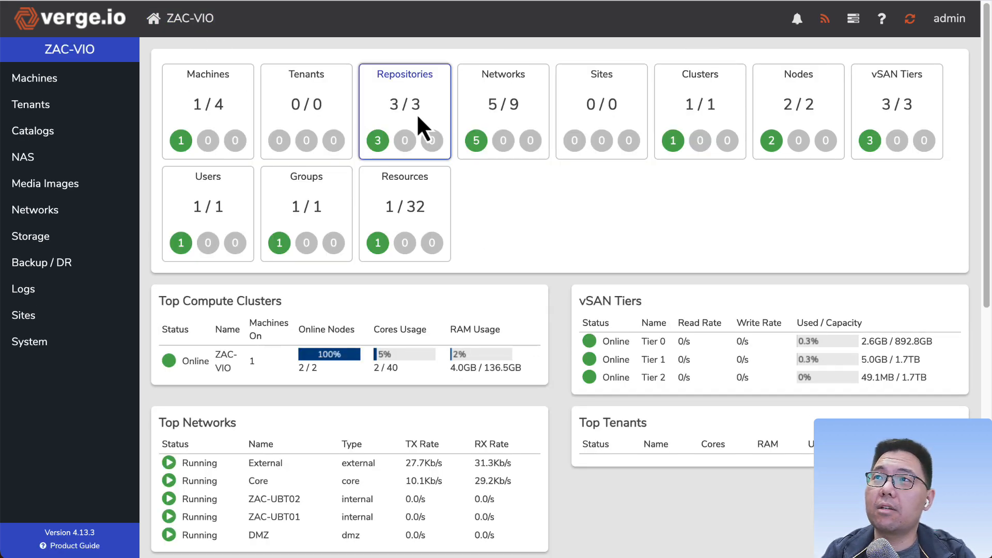
{"action": "left_click", "coordinate": [393, 95]}
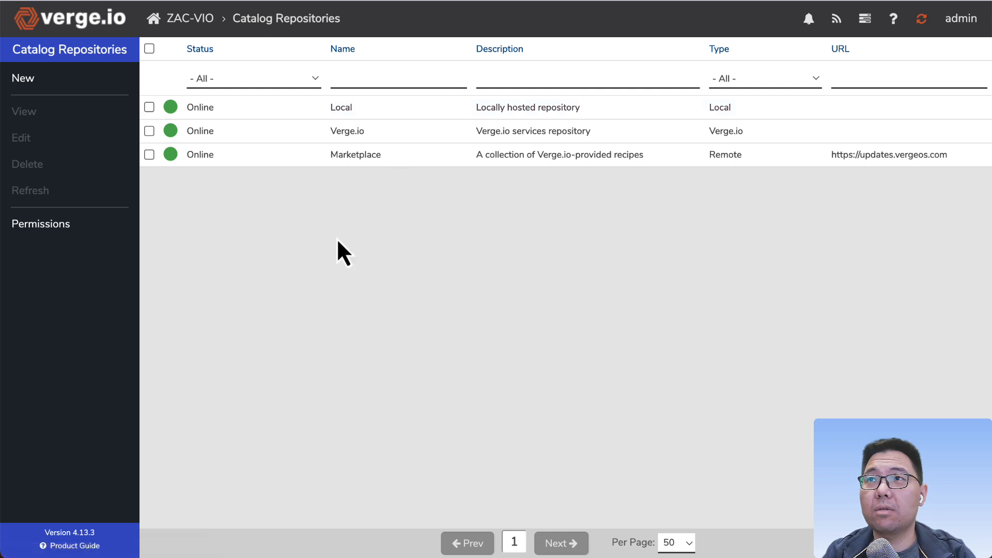
{"action": "double_click", "coordinate": [321, 155]}
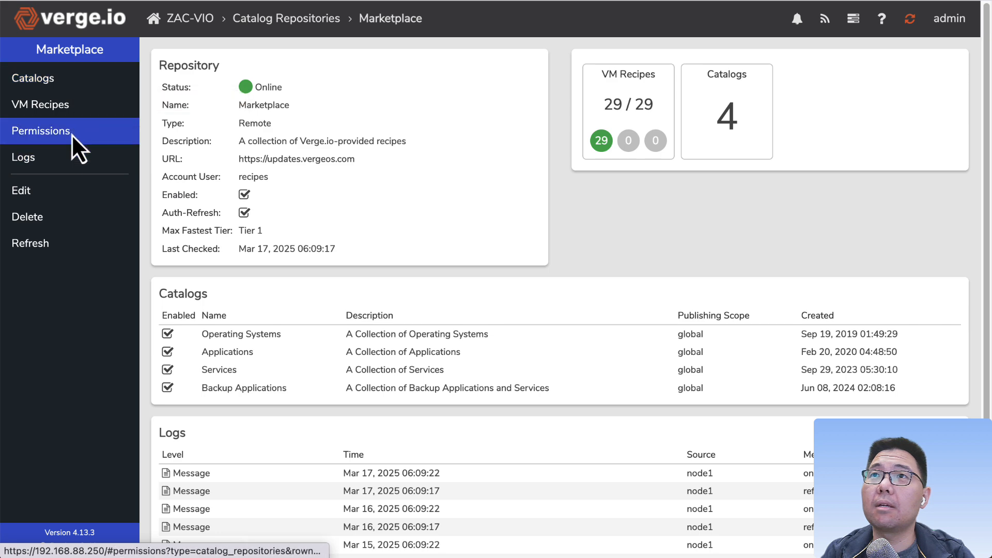
Step: Review the list of Marketplace VM recipes and their catalogs
{"action": "left_click", "coordinate": [70, 106]}
{"action": "scroll", "coordinate": [293, 313], "scroll_direction": "down", "scroll_amount": 8}
{"action": "scroll", "coordinate": [293, 314], "scroll_direction": "down", "scroll_amount": 3}
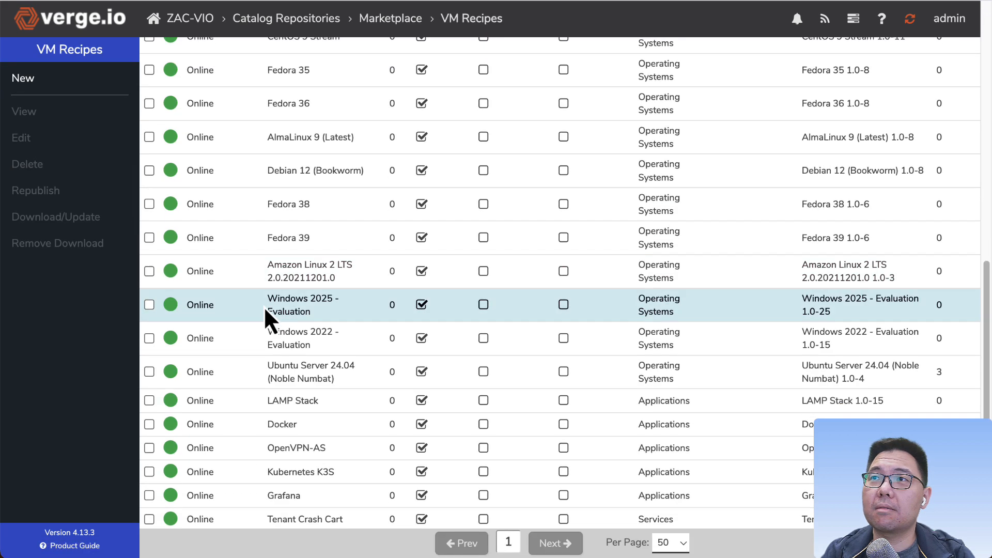
{"action": "scroll", "coordinate": [283, 323], "scroll_direction": "up", "scroll_amount": 10}
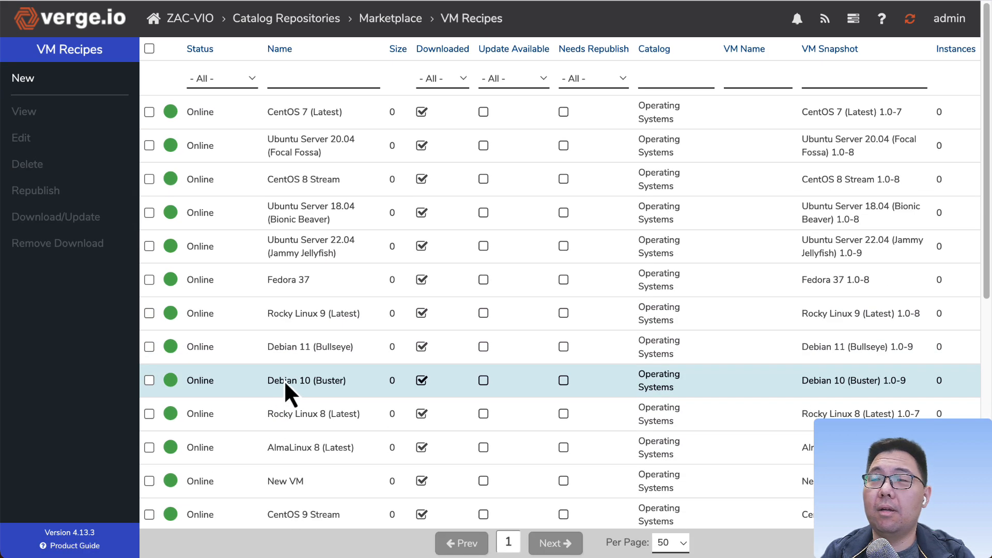
{"action": "scroll", "coordinate": [305, 238], "scroll_direction": "down", "scroll_amount": 10}
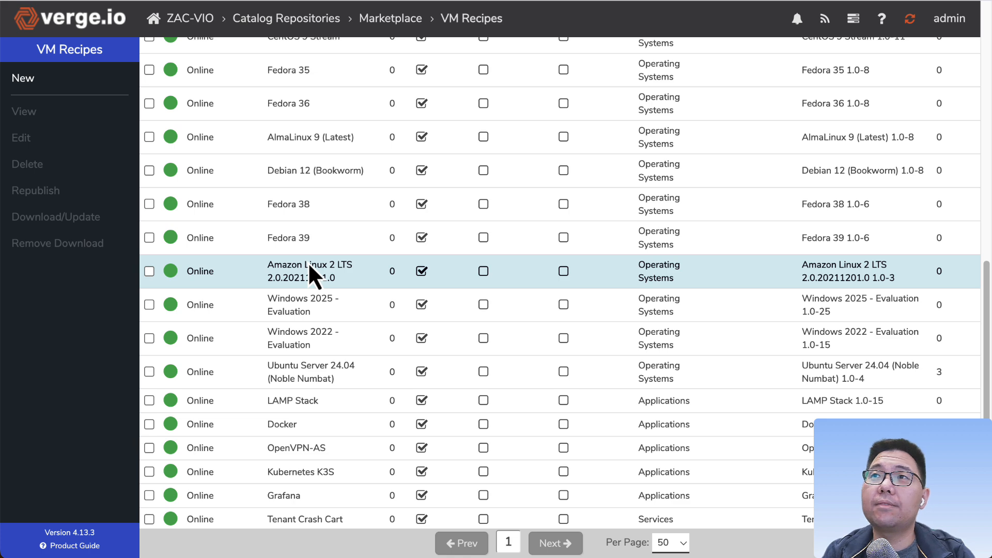
{"action": "scroll", "coordinate": [303, 289], "scroll_direction": "up", "scroll_amount": 10}
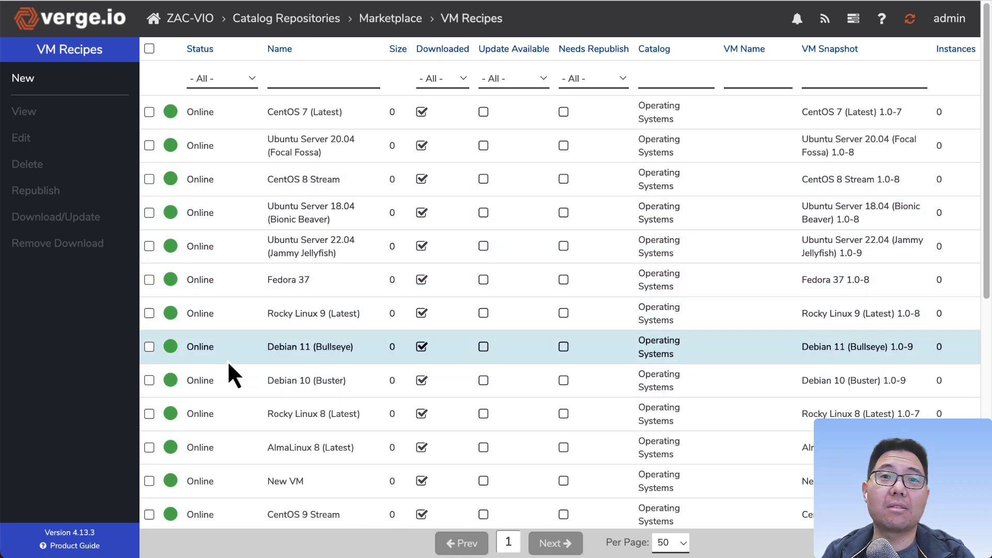
{"action": "left_click", "coordinate": [229, 347]}
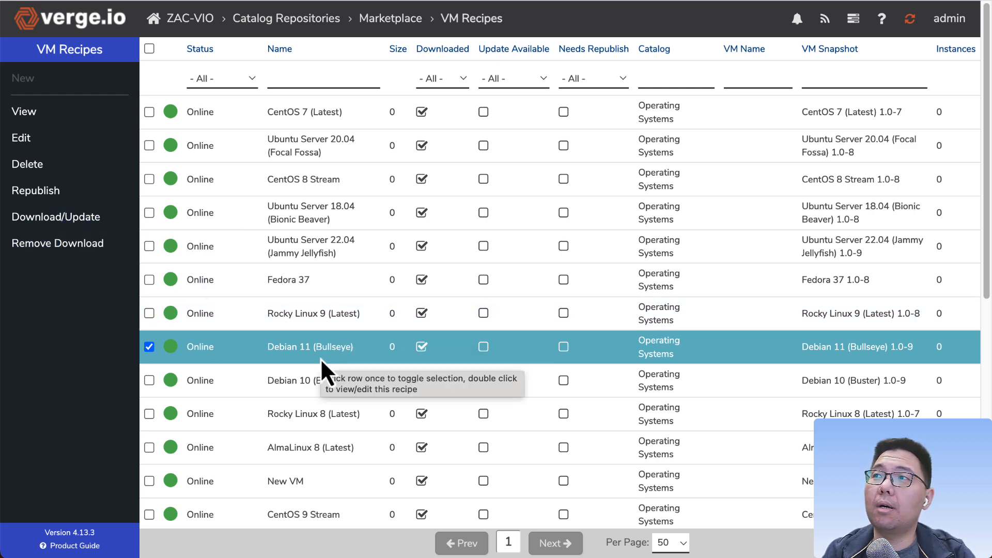
{"action": "scroll", "coordinate": [330, 357], "scroll_direction": "down", "scroll_amount": 3}
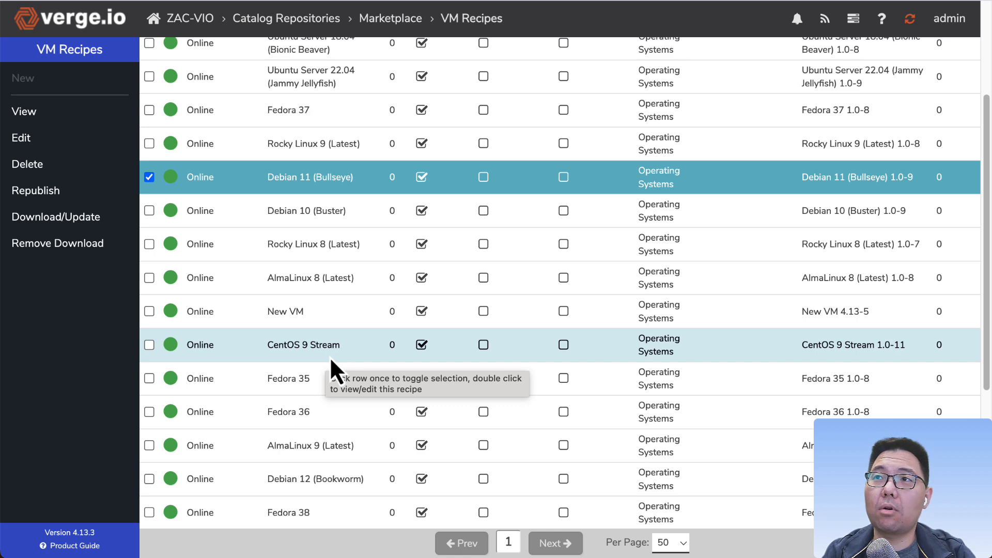
{"action": "scroll", "coordinate": [300, 368], "scroll_direction": "down", "scroll_amount": 3}
{"action": "scroll", "coordinate": [300, 368], "scroll_direction": "down", "scroll_amount": 3}
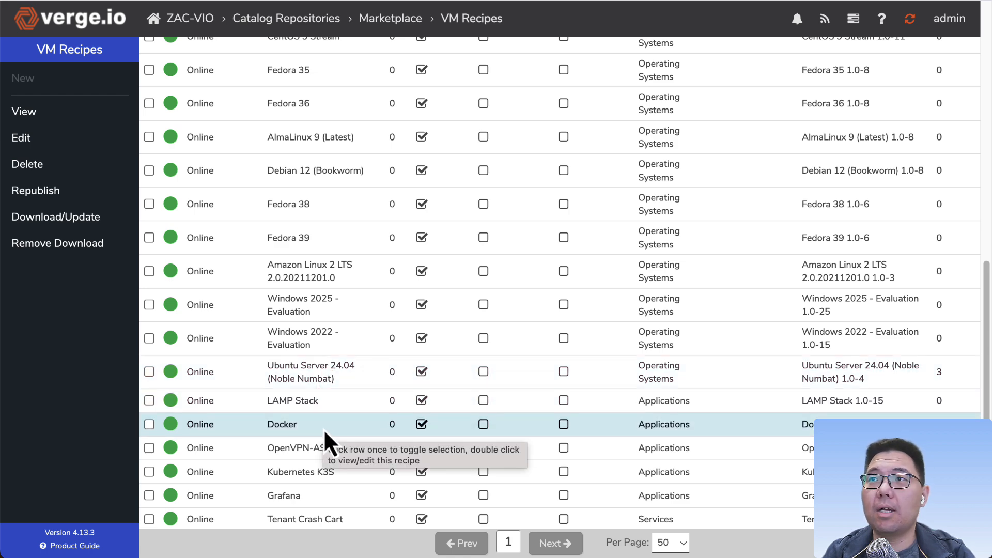
{"action": "scroll", "coordinate": [322, 427], "scroll_direction": "up", "scroll_amount": 3}
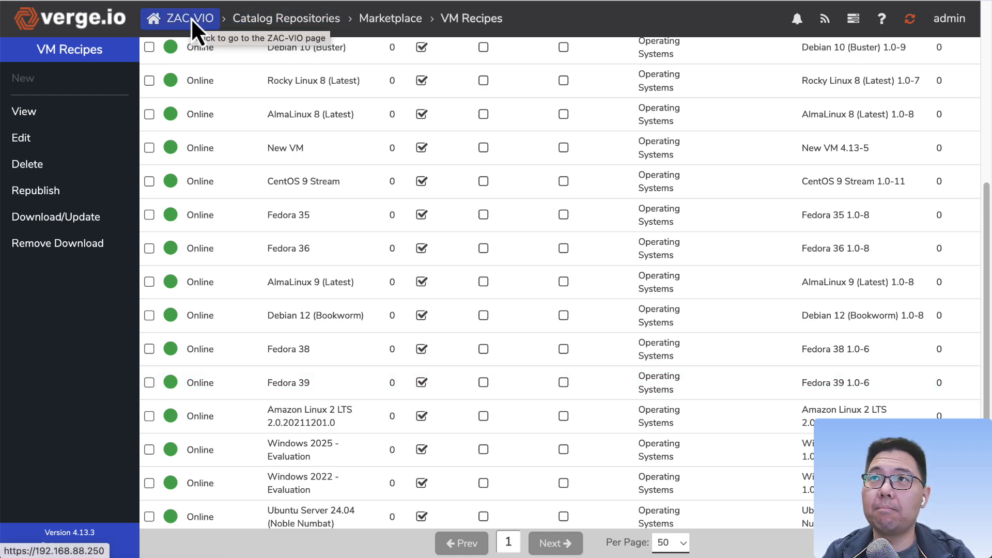
Step: Start a new virtual machine from the Ubuntu Server 24.04 (Noble Numbat) recipe and continue to its settings
{"action": "left_click", "coordinate": [190, 17]}
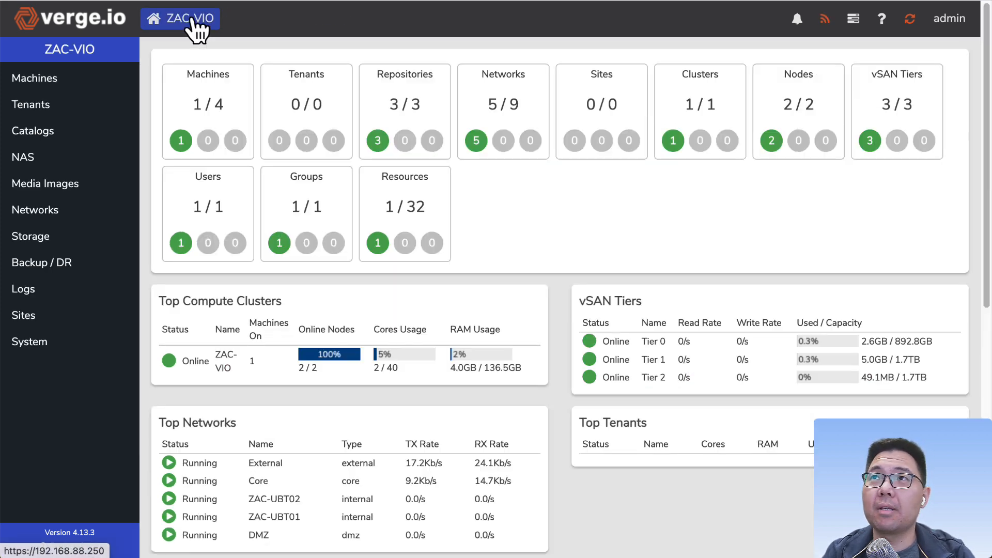
{"action": "left_click", "coordinate": [215, 124]}
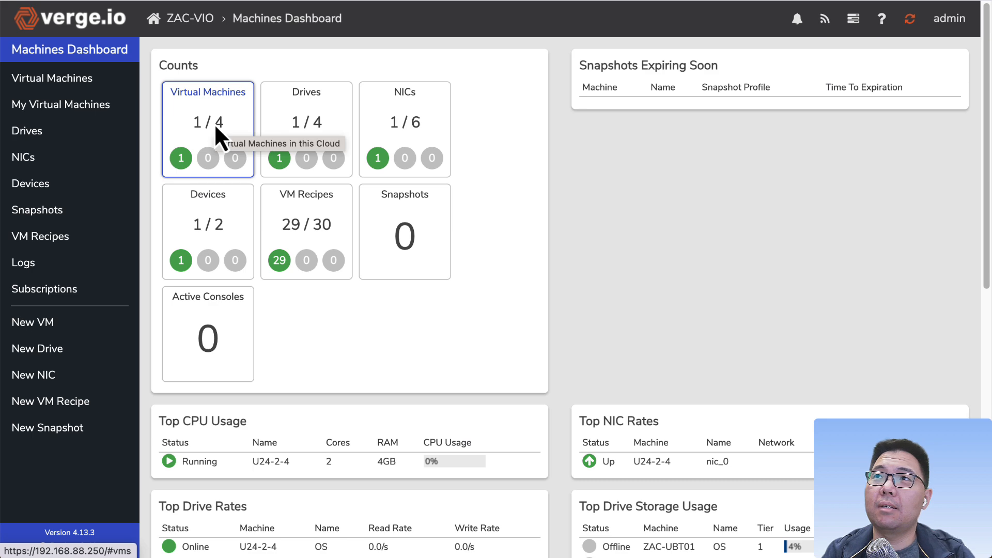
{"action": "left_click", "coordinate": [215, 124]}
{"action": "left_click", "coordinate": [22, 78]}
{"action": "scroll", "coordinate": [293, 305], "scroll_direction": "down", "scroll_amount": 5}
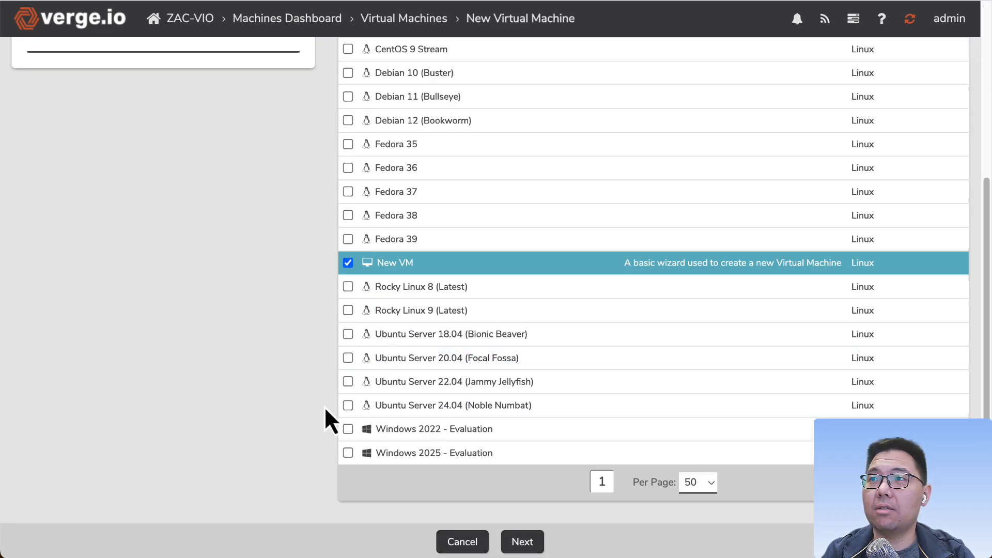
{"action": "left_click", "coordinate": [461, 411]}
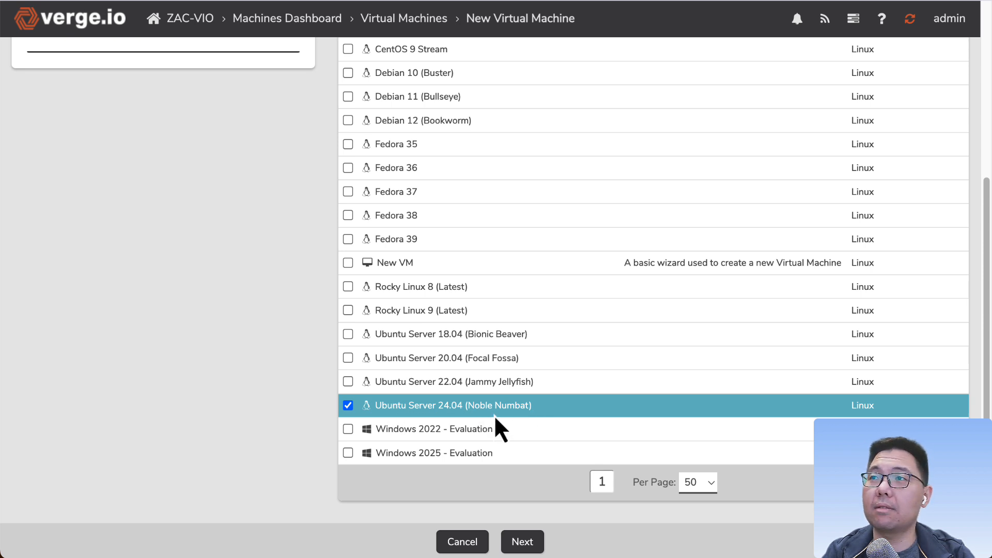
{"action": "left_click", "coordinate": [524, 542]}
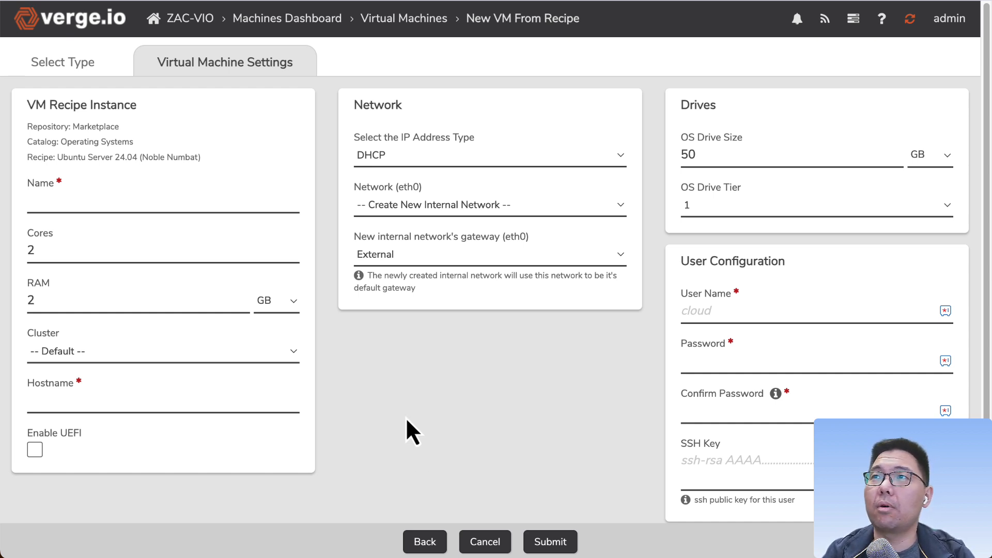
Step: Name the virtual machine CUSTOMER-SERVER01
{"action": "left_click", "coordinate": [121, 207]}
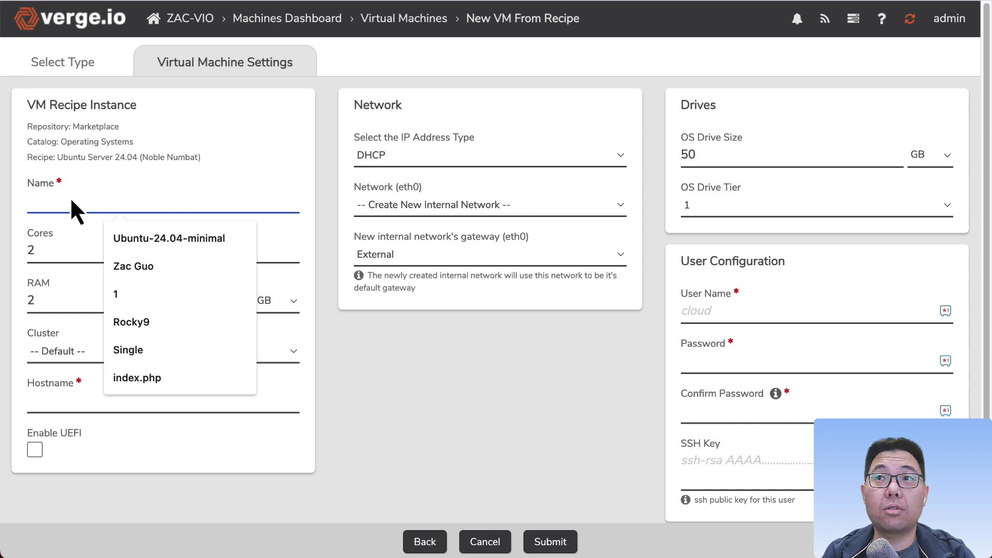
{"action": "left_click", "coordinate": [483, 372]}
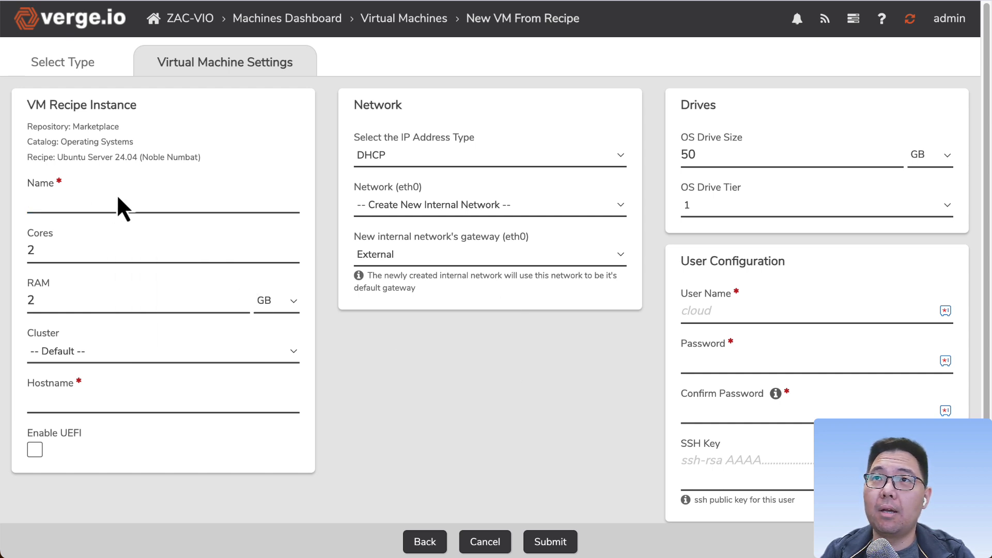
{"action": "left_click", "coordinate": [113, 209]}
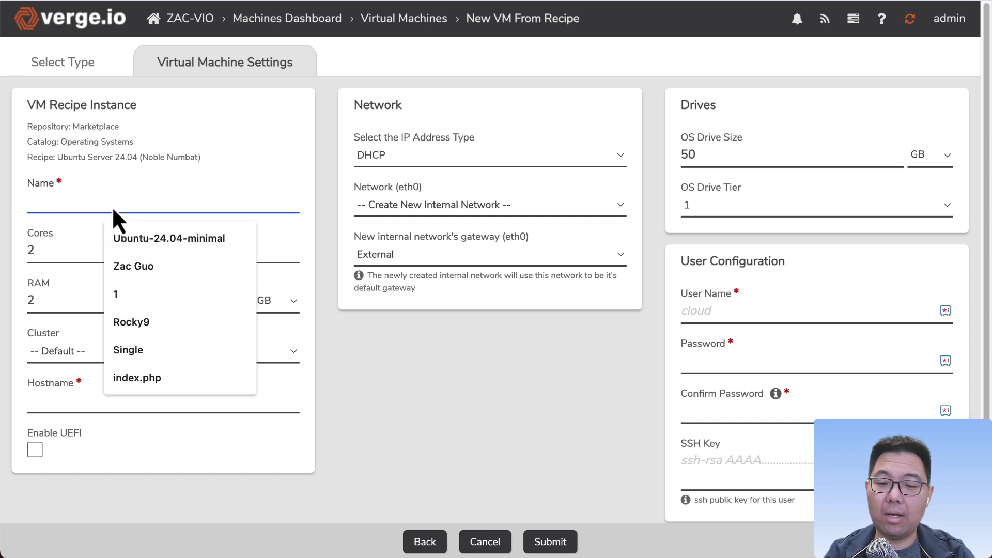
{"action": "type", "text": "CUSTOMER-"}
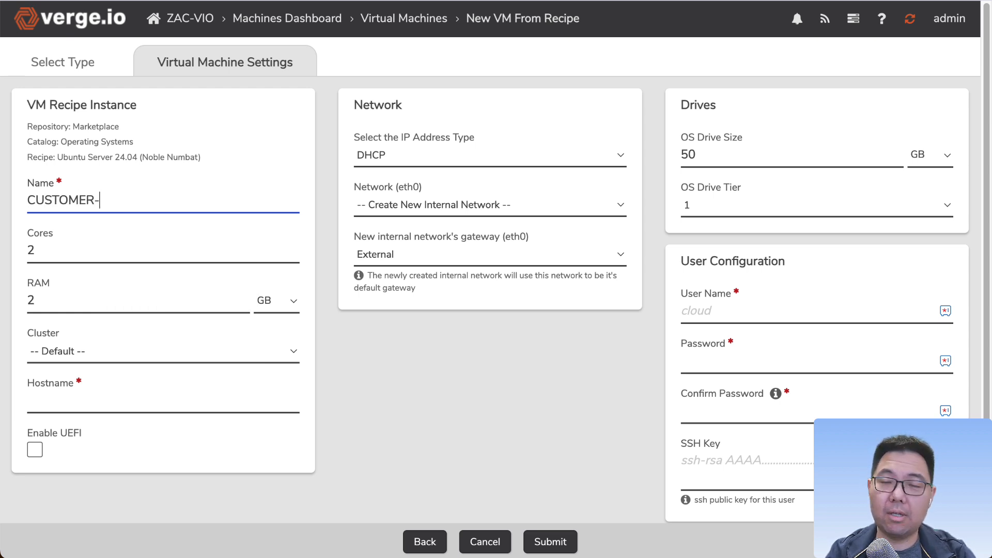
{"action": "type", "text": "SERVER01"}
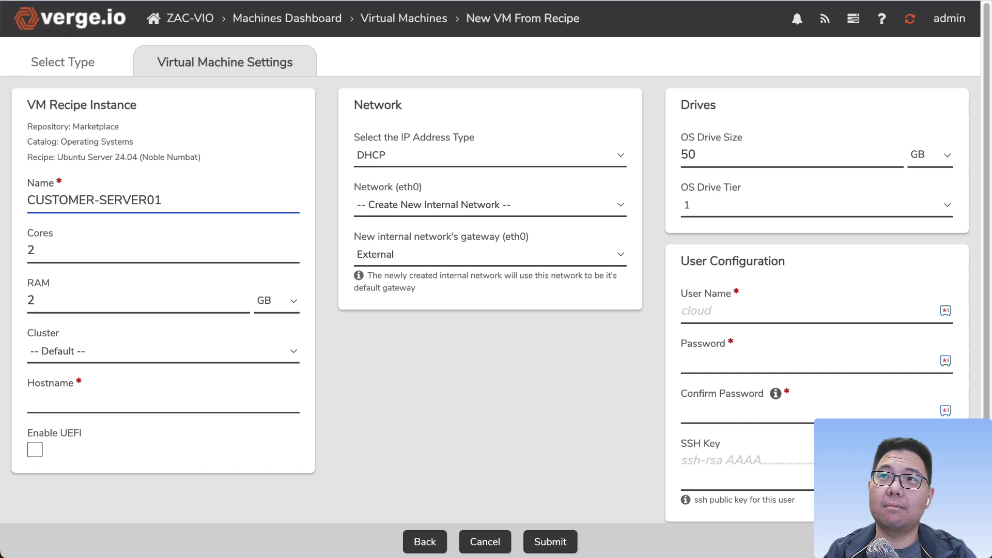
{"action": "left_click_drag", "start_coordinate": [185, 203], "coordinate": [1, 195]}
{"action": "left_click", "coordinate": [138, 209]}
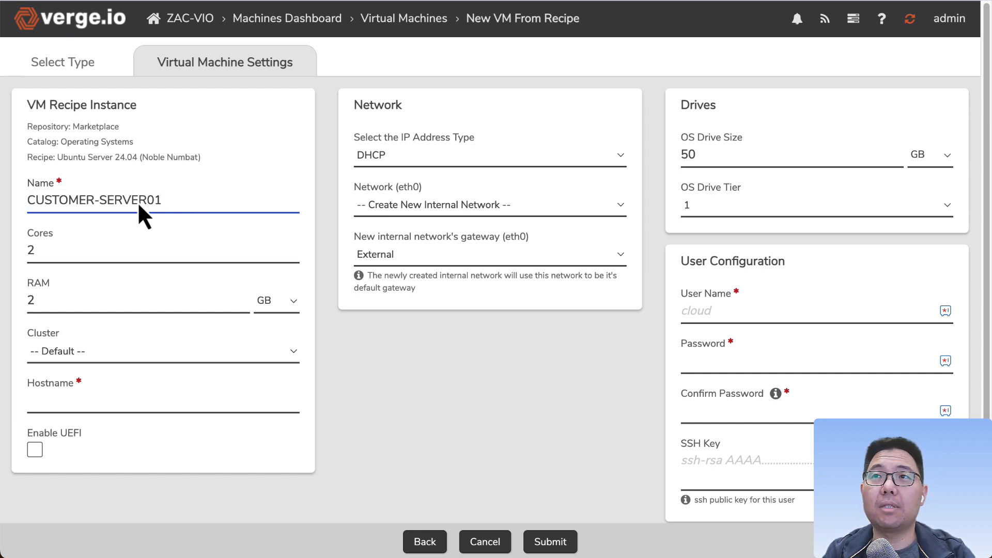
Step: Copy the virtual machine name CUSTOMER-SERVER01 into the Hostname field
{"action": "left_click_drag", "start_coordinate": [193, 200], "coordinate": [22, 246]}
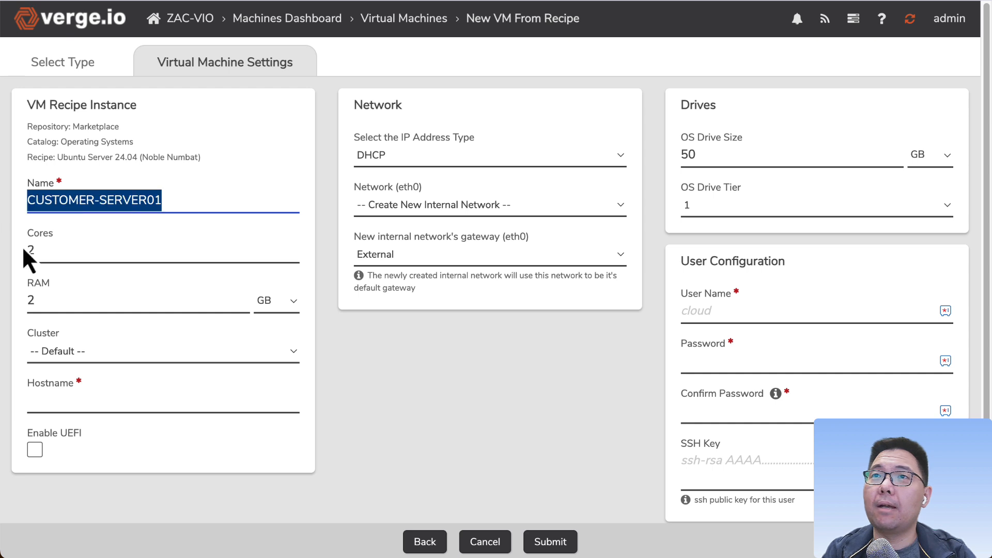
{"action": "left_click", "coordinate": [84, 257]}
{"action": "left_click_drag", "start_coordinate": [82, 255], "coordinate": [16, 255]}
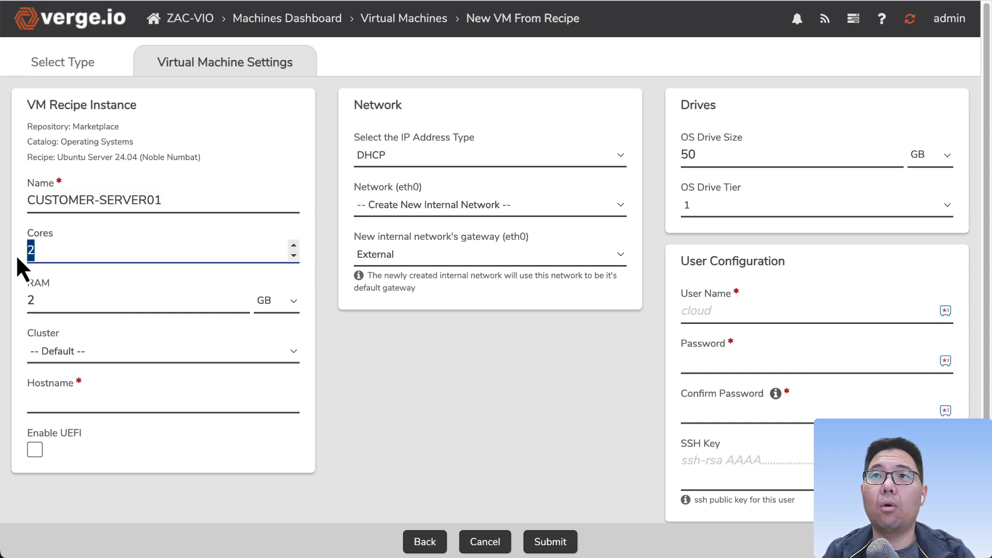
{"action": "left_click", "coordinate": [57, 307]}
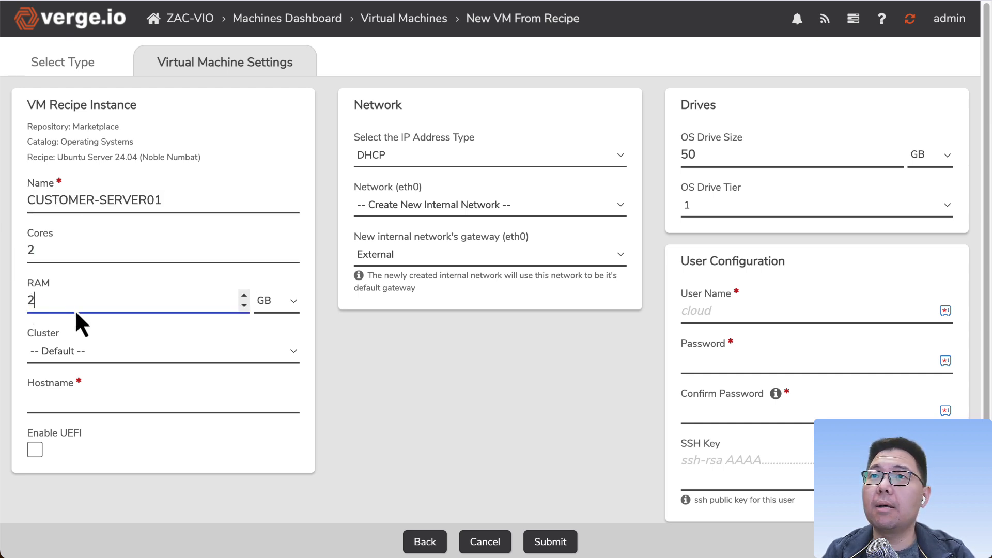
{"action": "left_click", "coordinate": [99, 404]}
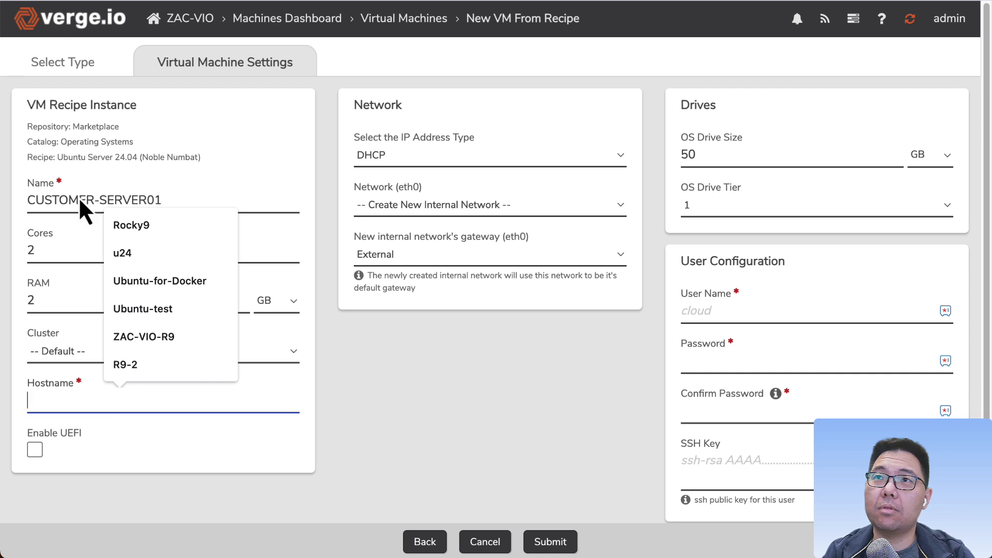
{"action": "triple_click", "coordinate": [78, 197]}
{"action": "key", "text": "ctrl+c"}
{"action": "left_click", "coordinate": [82, 408]}
{"action": "key", "text": "ctrl+v"}
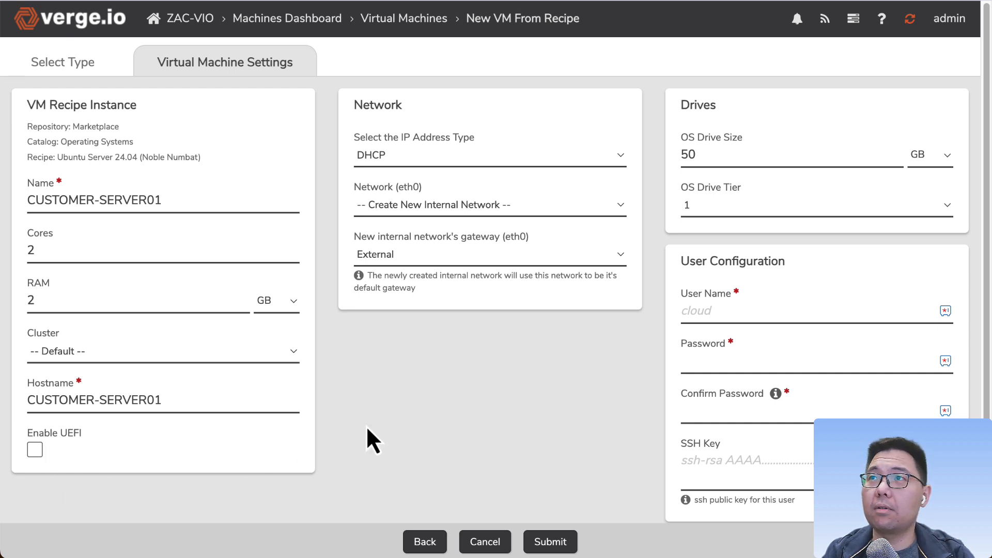
Step: Switch the IP address type from DHCP to Static
{"action": "left_click", "coordinate": [411, 156]}
{"action": "left_click", "coordinate": [392, 346]}
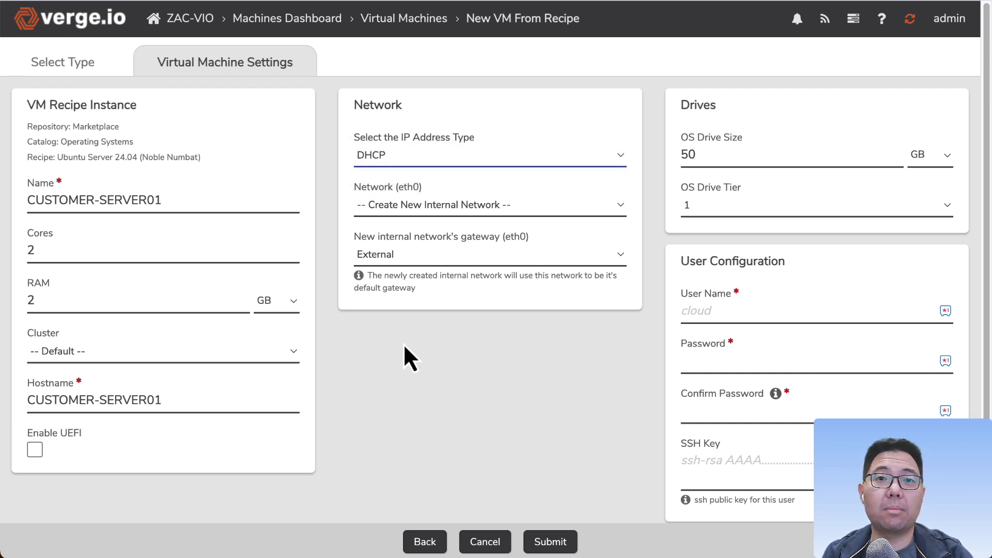
{"action": "left_click", "coordinate": [407, 157]}
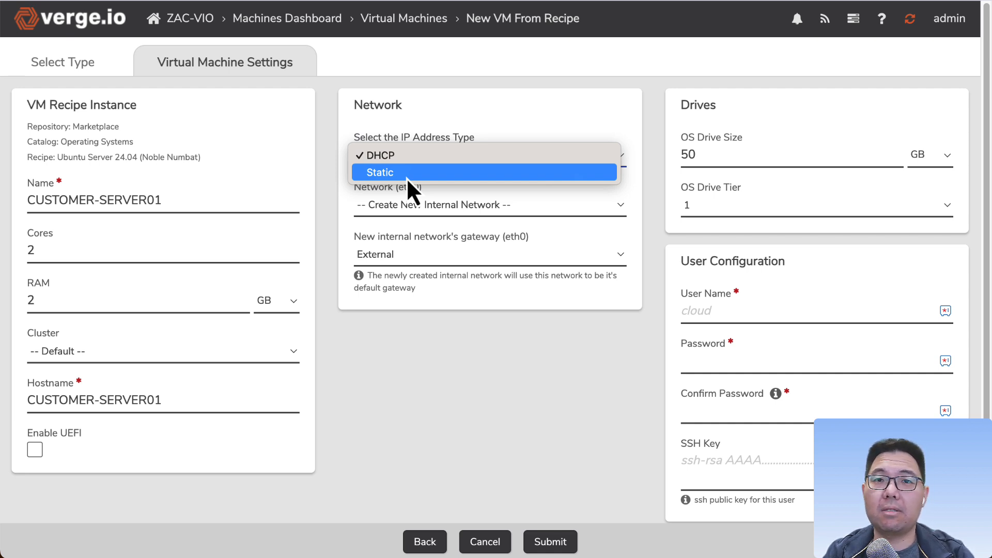
{"action": "left_click", "coordinate": [406, 174]}
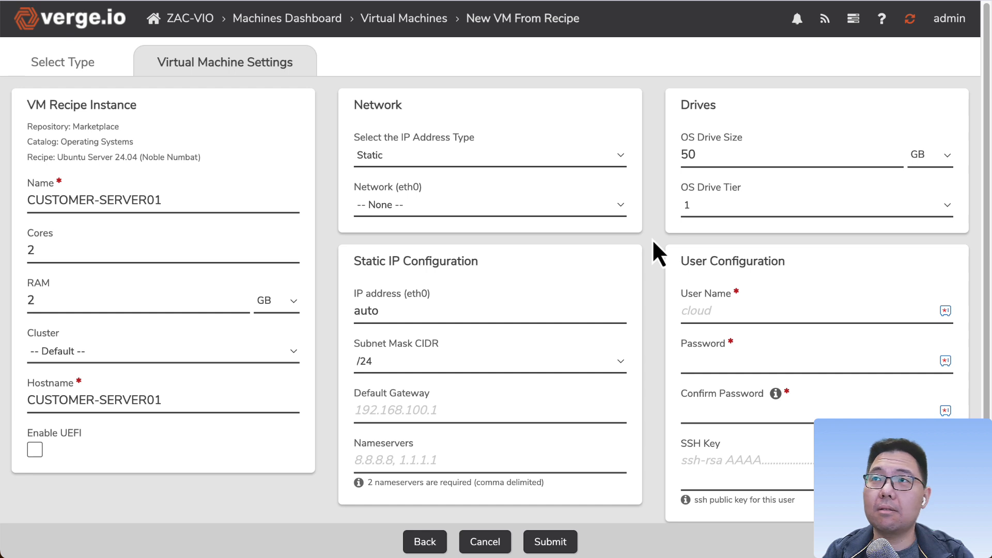
Step: Select External as the eth0 network
{"action": "left_click", "coordinate": [402, 205]}
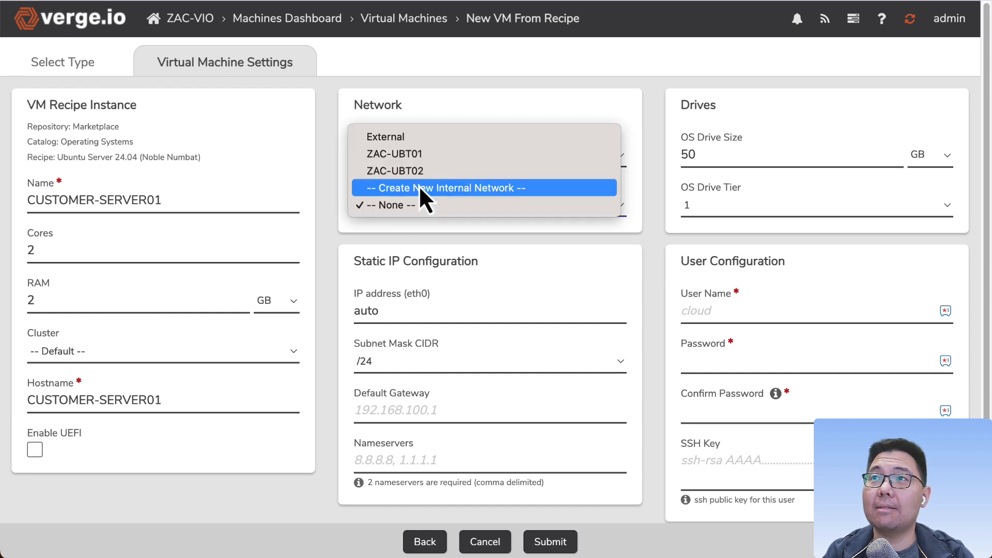
{"action": "left_click", "coordinate": [414, 140]}
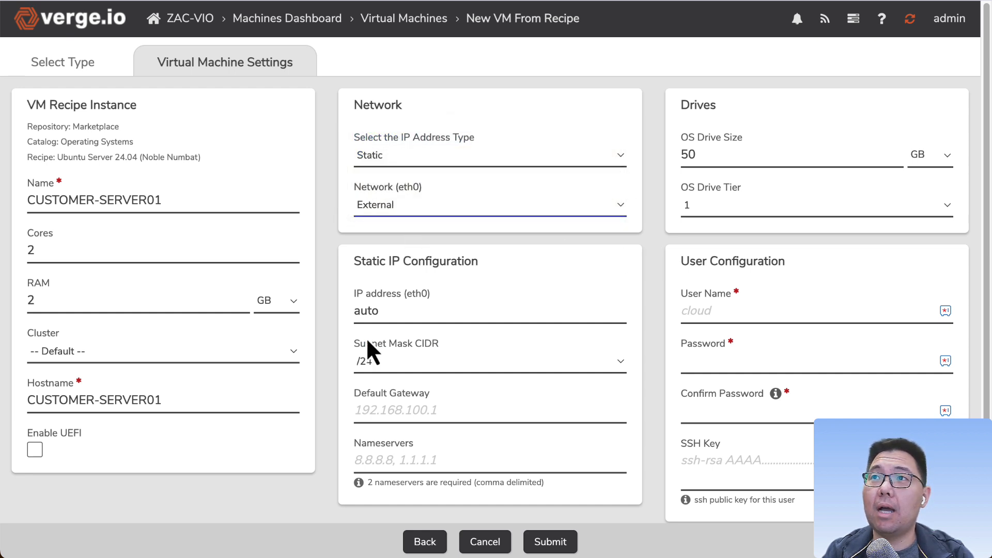
{"action": "left_click", "coordinate": [405, 410]}
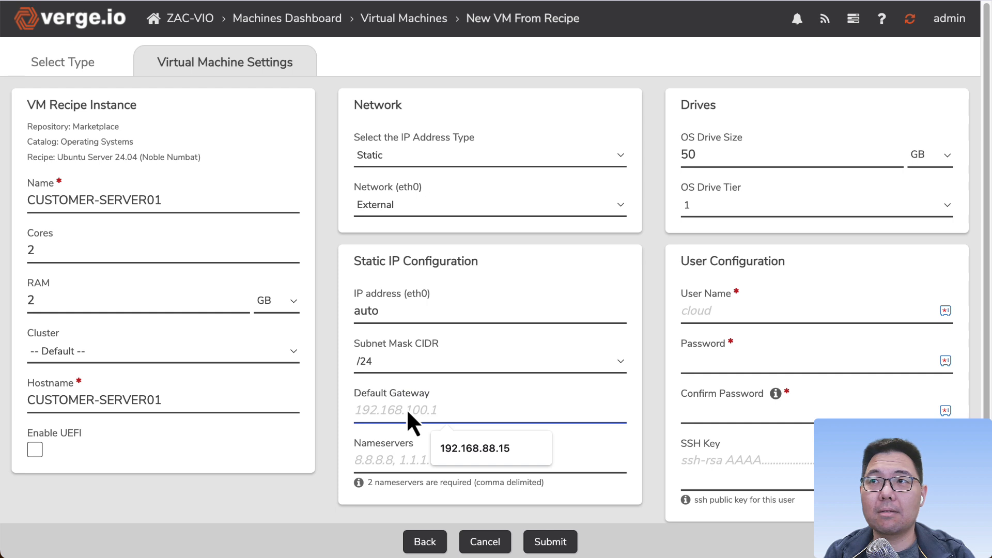
{"action": "left_click", "coordinate": [646, 406]}
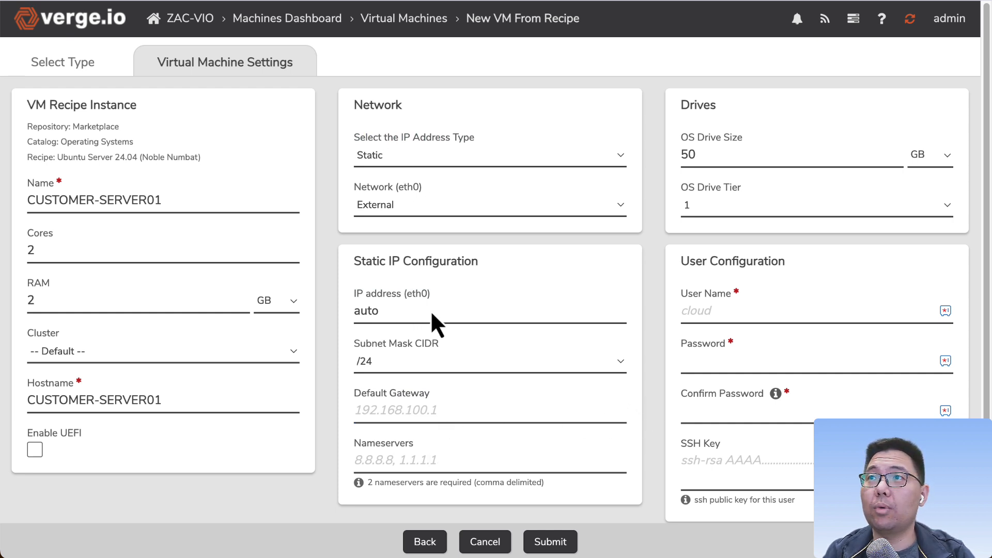
{"action": "left_click", "coordinate": [390, 155]}
{"action": "left_click", "coordinate": [400, 155]}
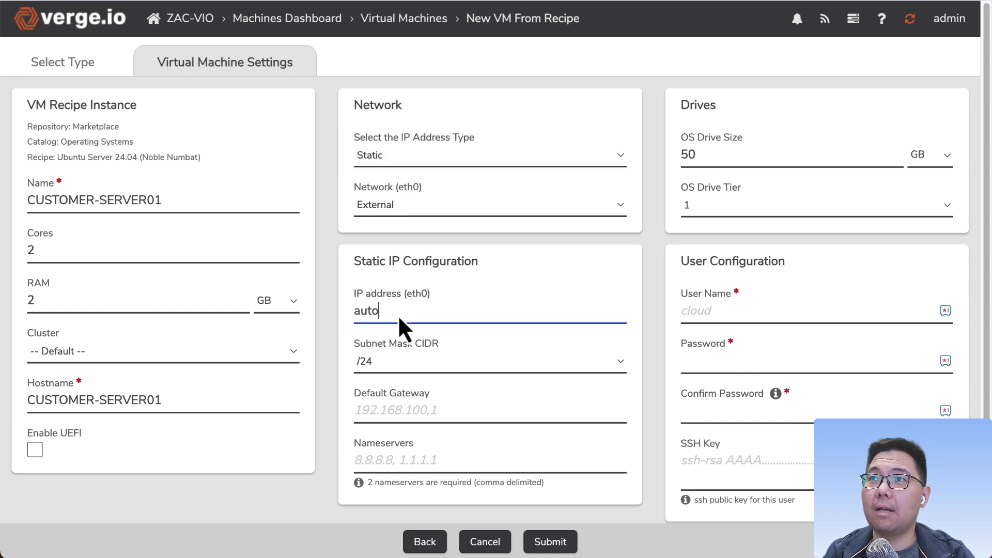
Step: Try entering 192 as the eth0 IP address
{"action": "double_click", "coordinate": [398, 315]}
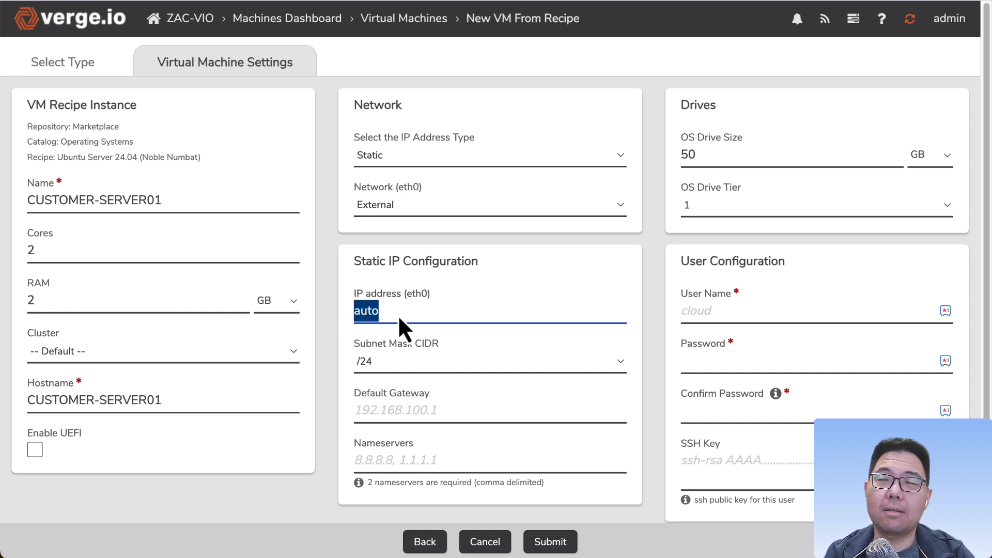
{"action": "left_click", "coordinate": [408, 211]}
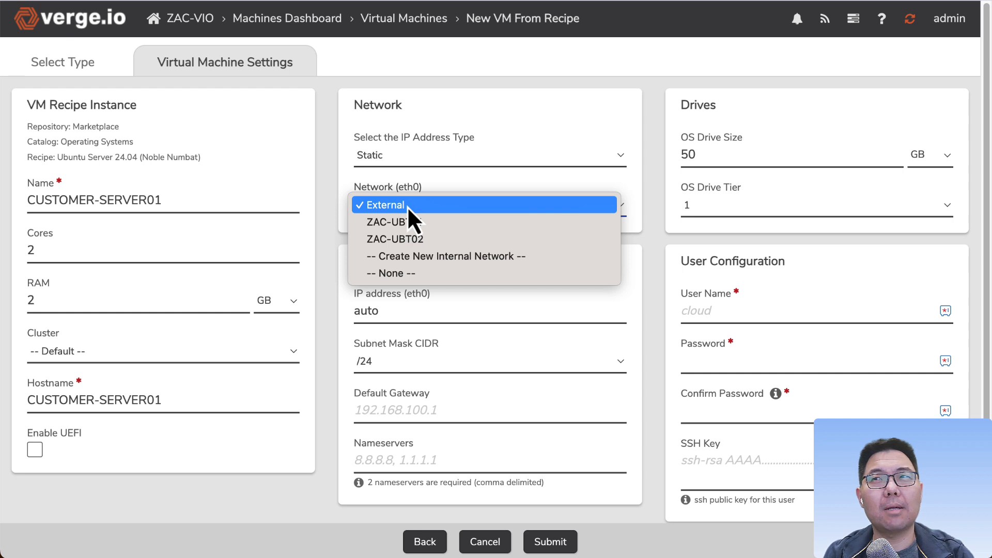
{"action": "left_click", "coordinate": [392, 315]}
{"action": "left_click", "coordinate": [398, 313]}
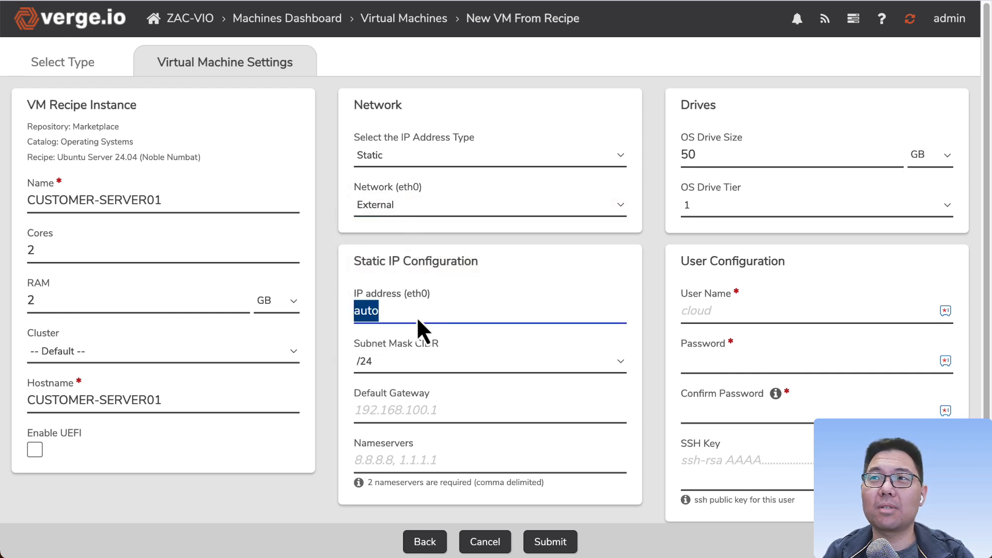
{"action": "type", "text": "192"}
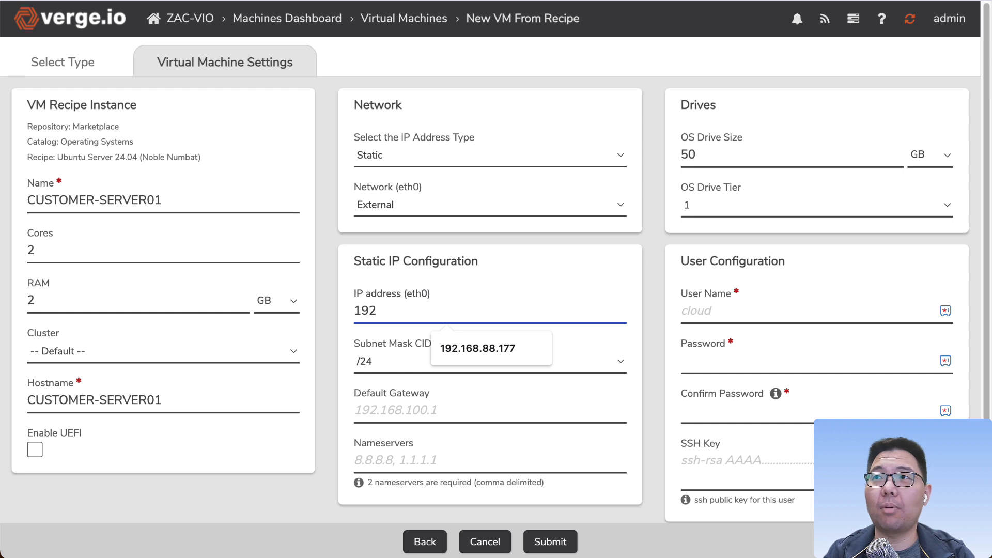
Step: Select ZAC-UBT01 as the eth0 network and restore the IP address to auto
{"action": "left_click", "coordinate": [392, 208]}
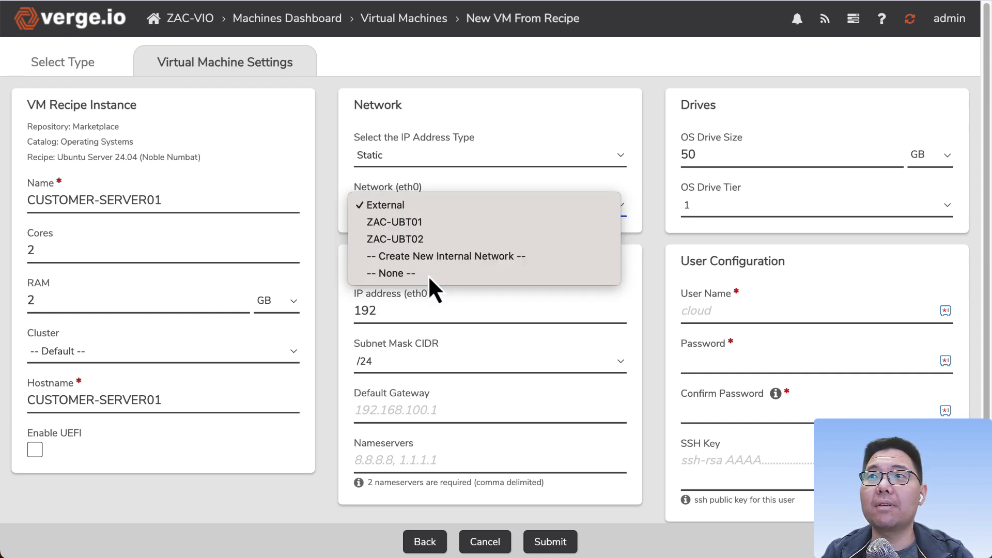
{"action": "left_click", "coordinate": [420, 221]}
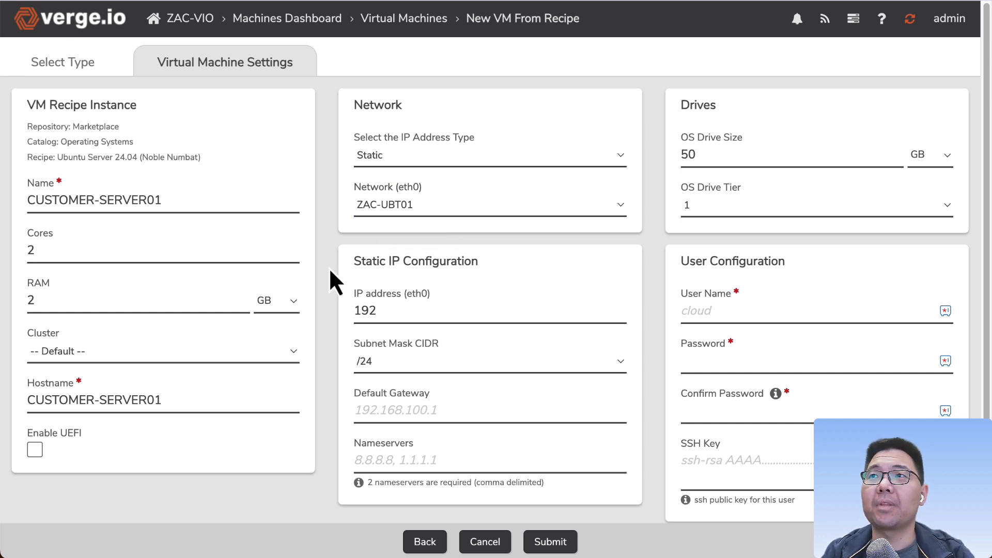
{"action": "double_click", "coordinate": [411, 314]}
{"action": "type", "text": "auto"}
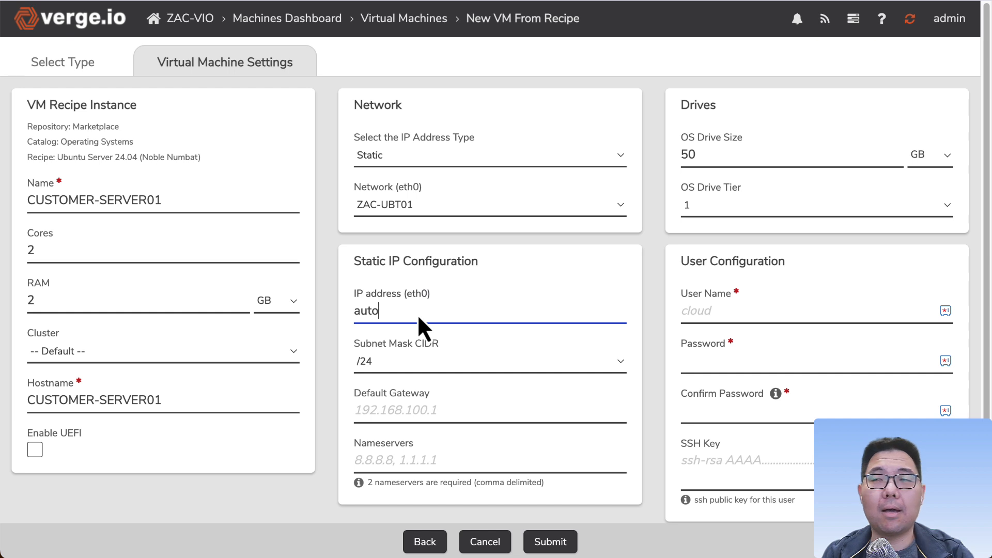
Step: Set the eth0 IP address to 192.168.88.177
{"action": "left_click_drag", "start_coordinate": [405, 313], "coordinate": [316, 313]}
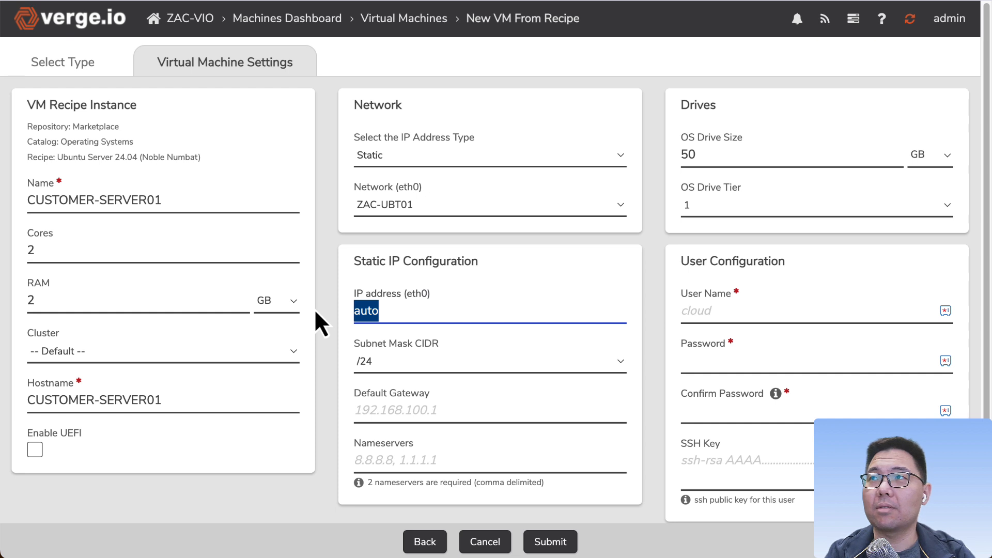
{"action": "type", "text": "192"}
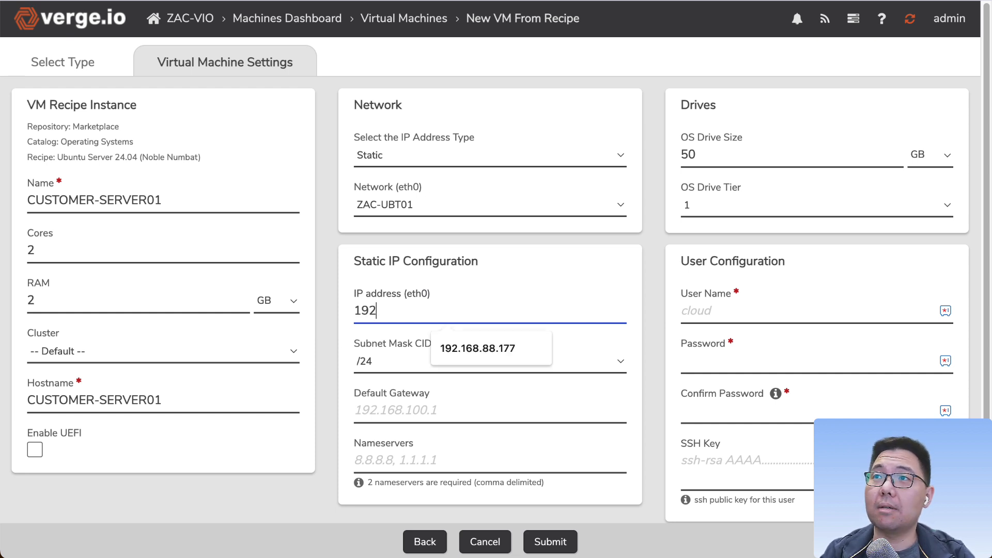
{"action": "left_click", "coordinate": [332, 326]}
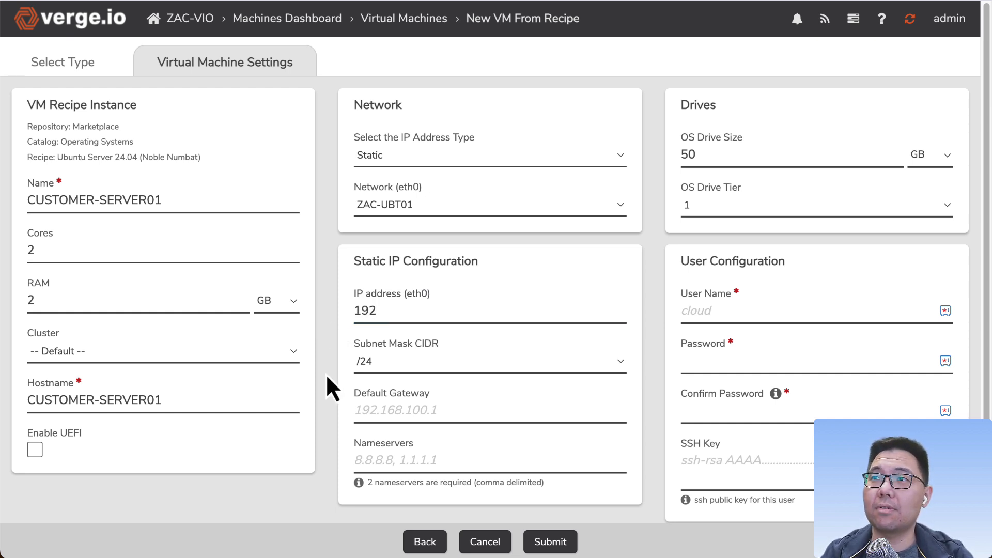
{"action": "left_click", "coordinate": [383, 305]}
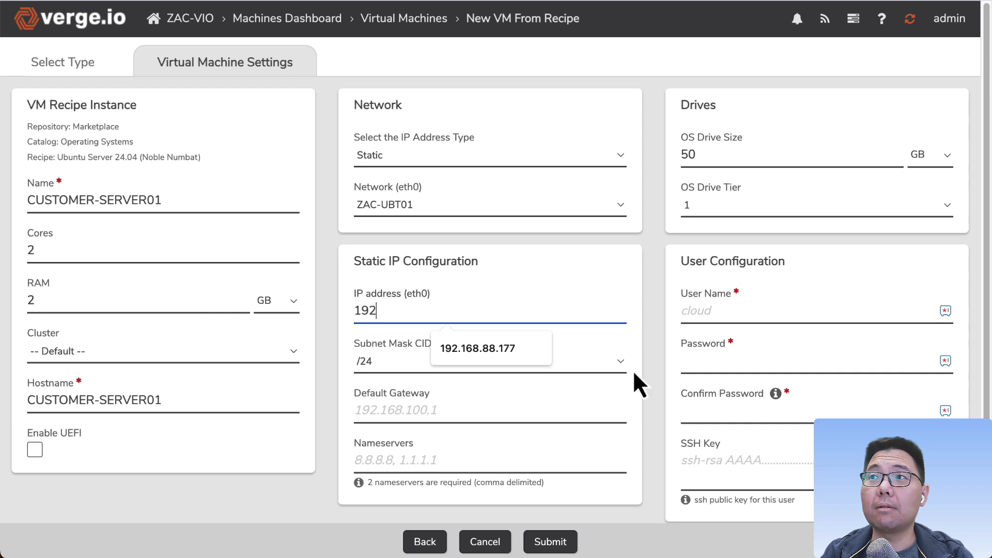
{"action": "left_click", "coordinate": [655, 375]}
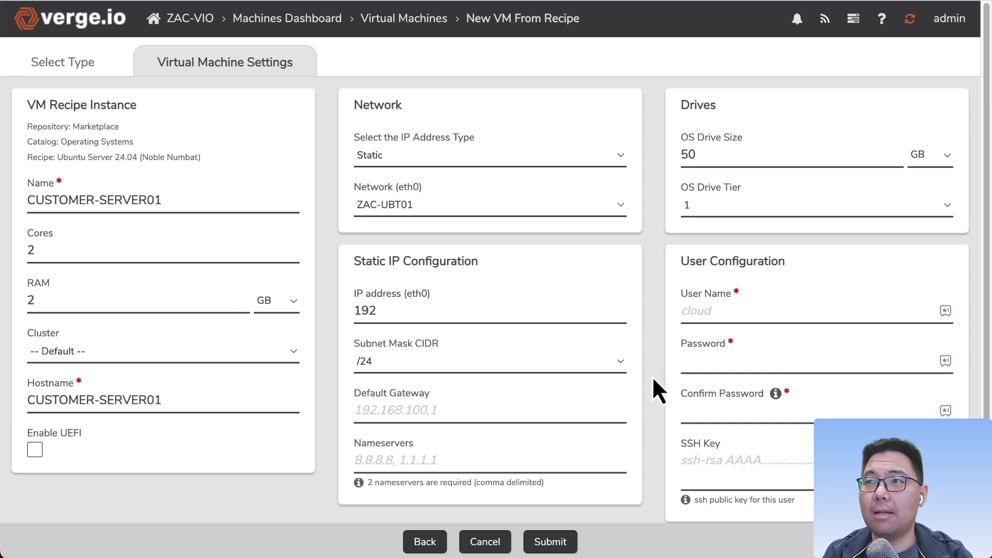
{"action": "left_click", "coordinate": [406, 308]}
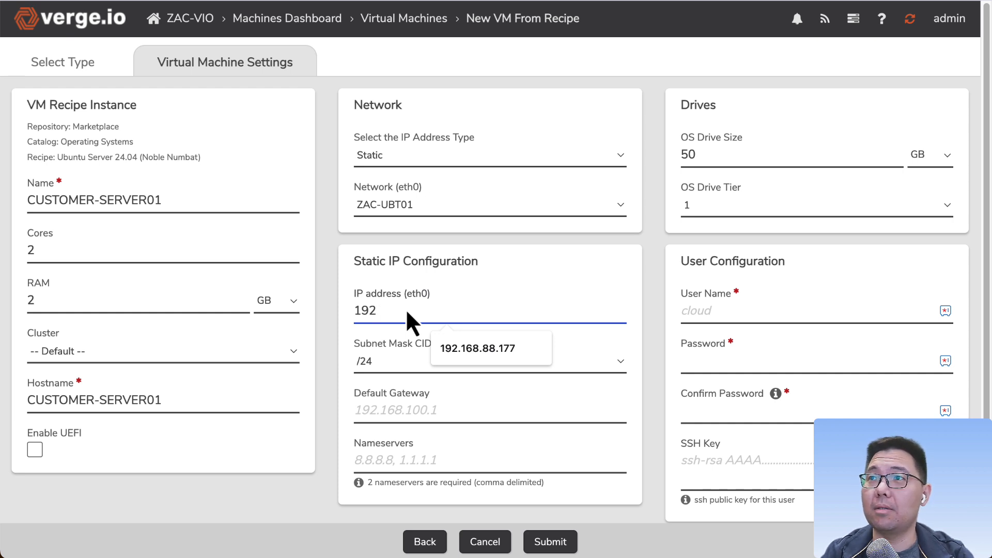
{"action": "left_click", "coordinate": [444, 408]}
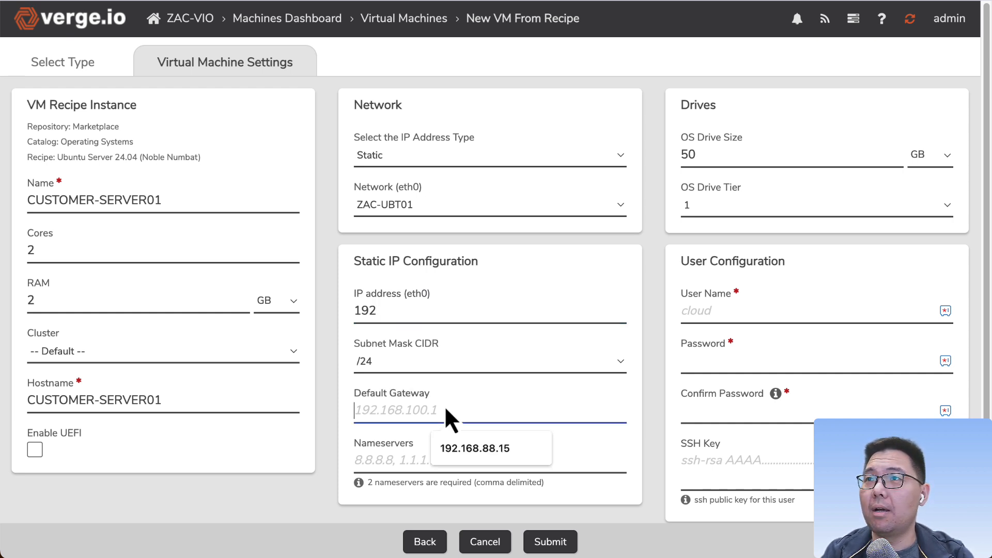
{"action": "left_click", "coordinate": [388, 313]}
{"action": "left_click", "coordinate": [465, 348]}
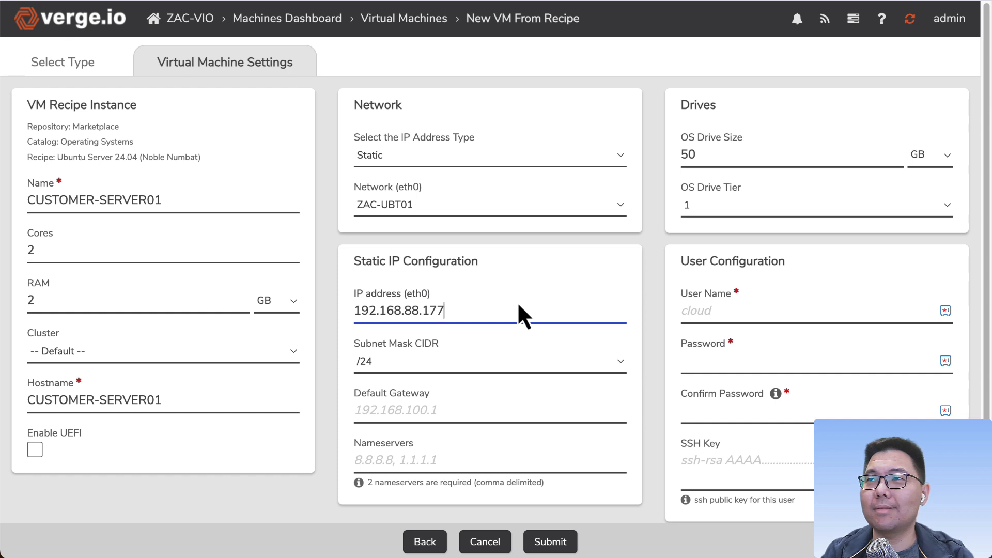
Step: Set the default gateway to 192.168.88.1
{"action": "left_click", "coordinate": [436, 410]}
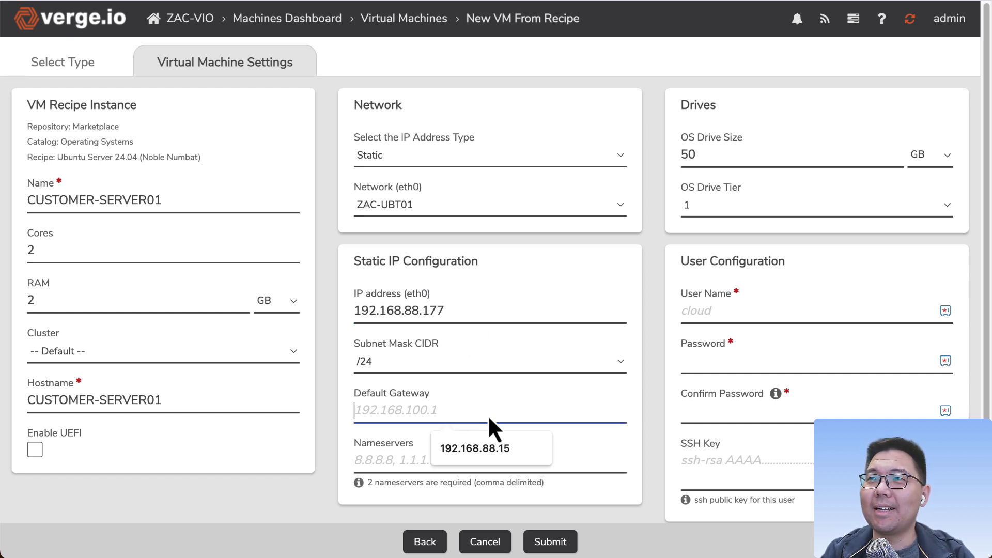
{"action": "left_click", "coordinate": [490, 445]}
{"action": "left_click", "coordinate": [490, 446]}
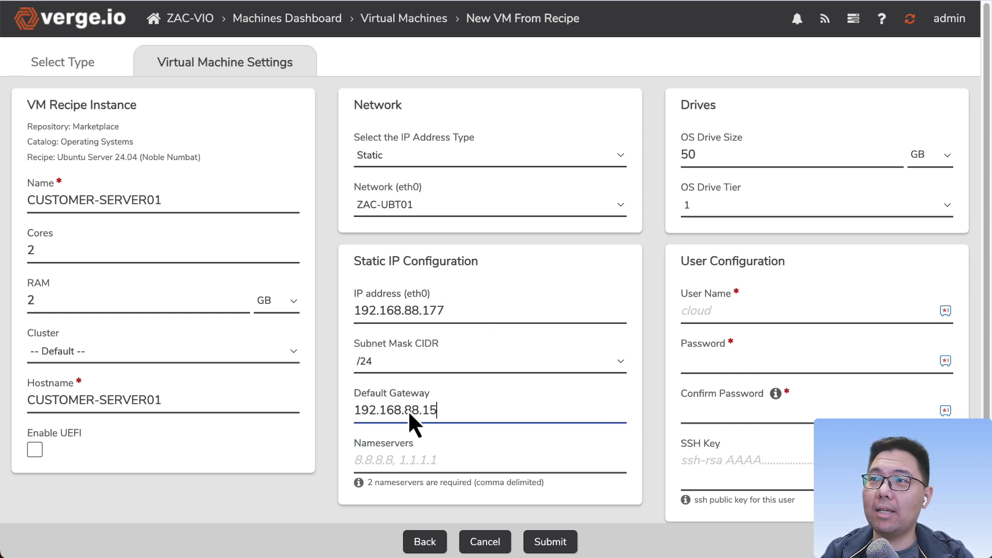
{"action": "key", "text": "shift+End"}
{"action": "key", "text": "BackSpace"}
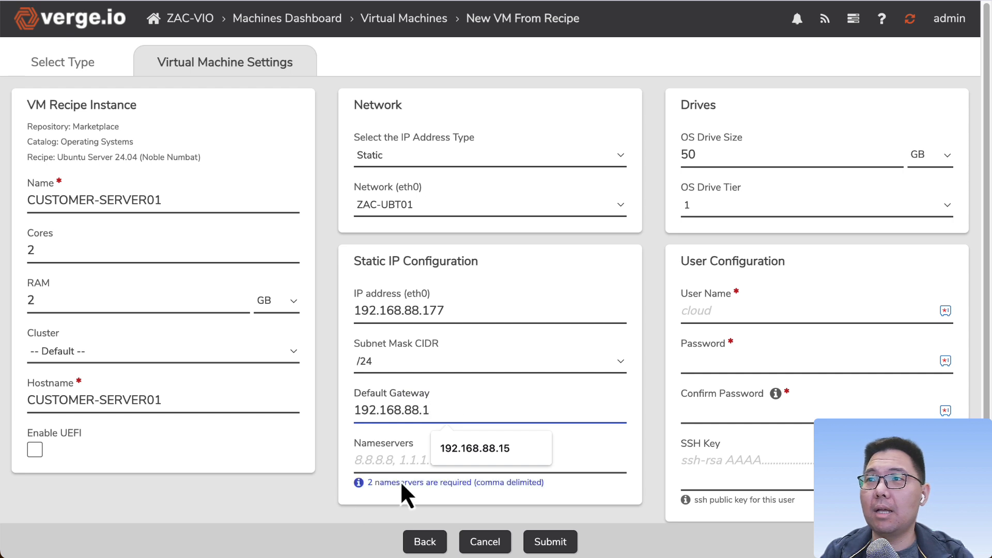
Step: Set the nameservers to 192.168.88.15
{"action": "left_click", "coordinate": [415, 463]}
{"action": "left_click", "coordinate": [460, 499]}
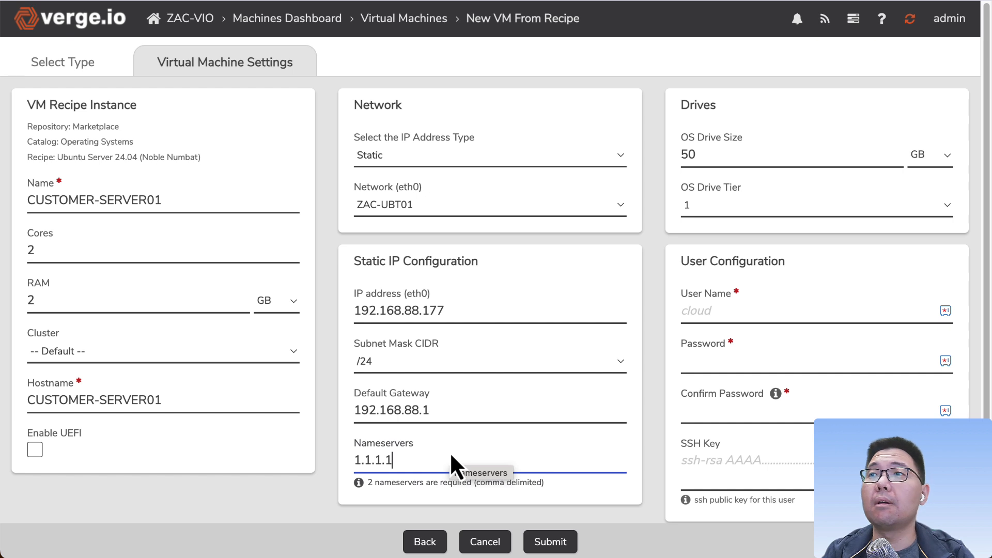
{"action": "left_click", "coordinate": [454, 411]}
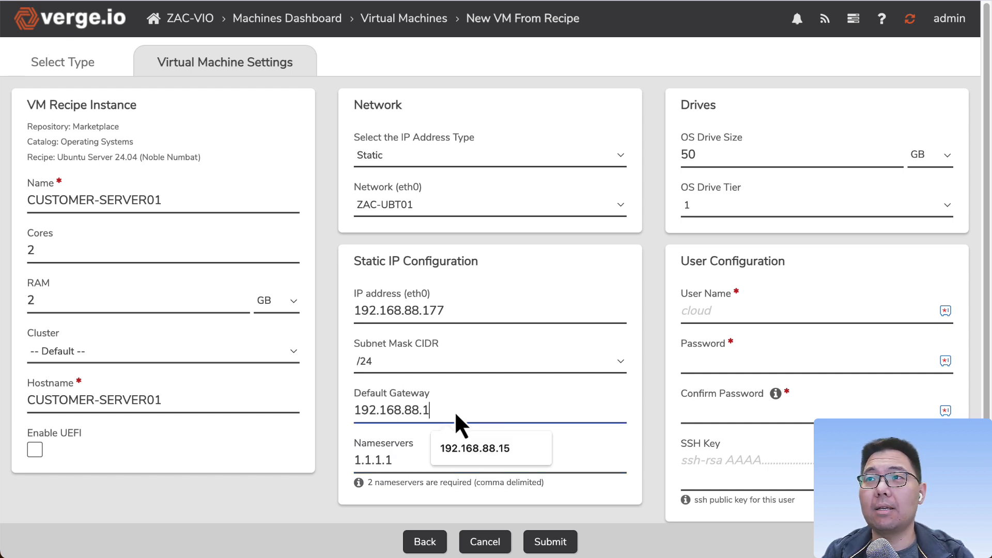
{"action": "left_click_drag", "start_coordinate": [432, 455], "coordinate": [345, 456]}
{"action": "type", "text": "192.168.88.15"}
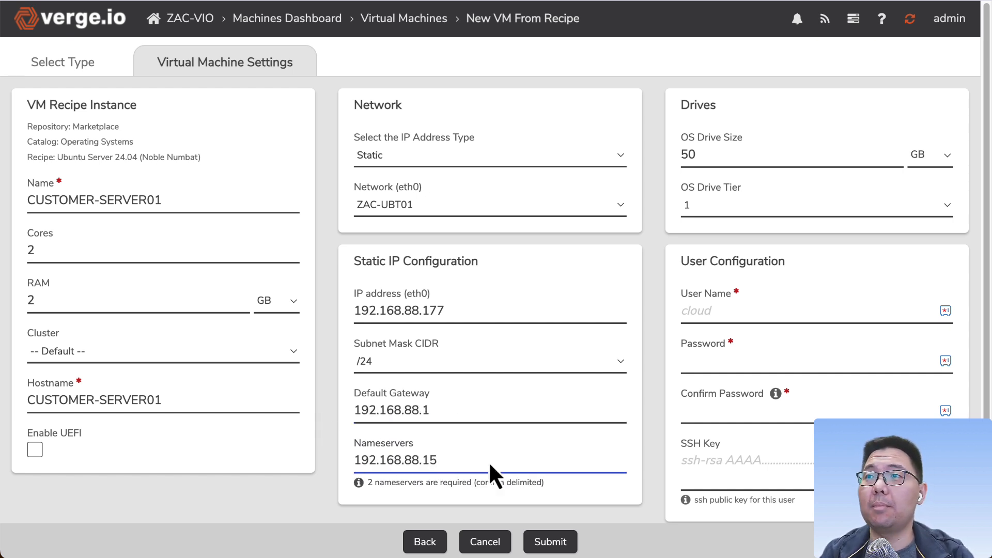
{"action": "left_click_drag", "start_coordinate": [487, 462], "coordinate": [300, 464]}
{"action": "left_click", "coordinate": [448, 457]}
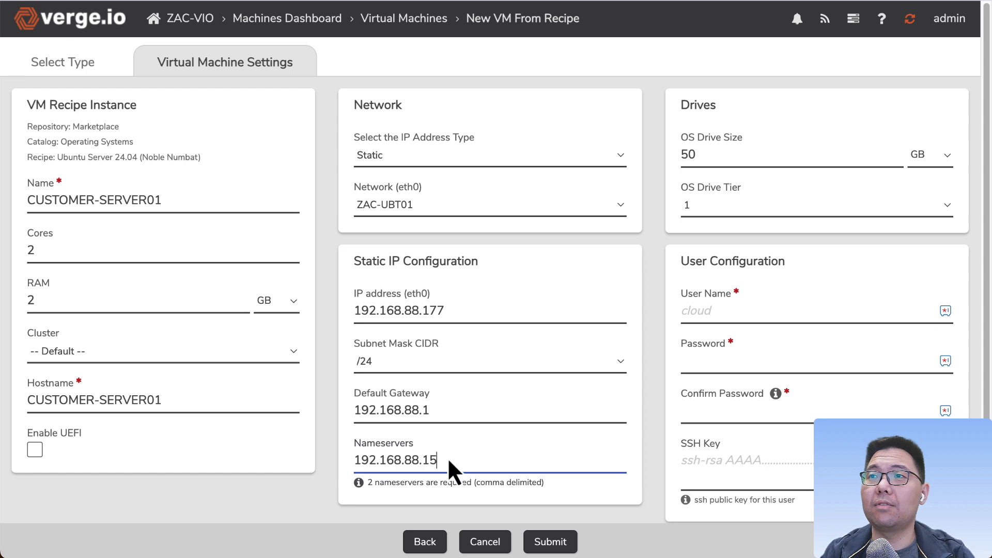
Step: Replace the nameservers with 1.1.1.1
{"action": "left_click_drag", "start_coordinate": [448, 461], "coordinate": [293, 460]}
{"action": "type", "text": "111"}
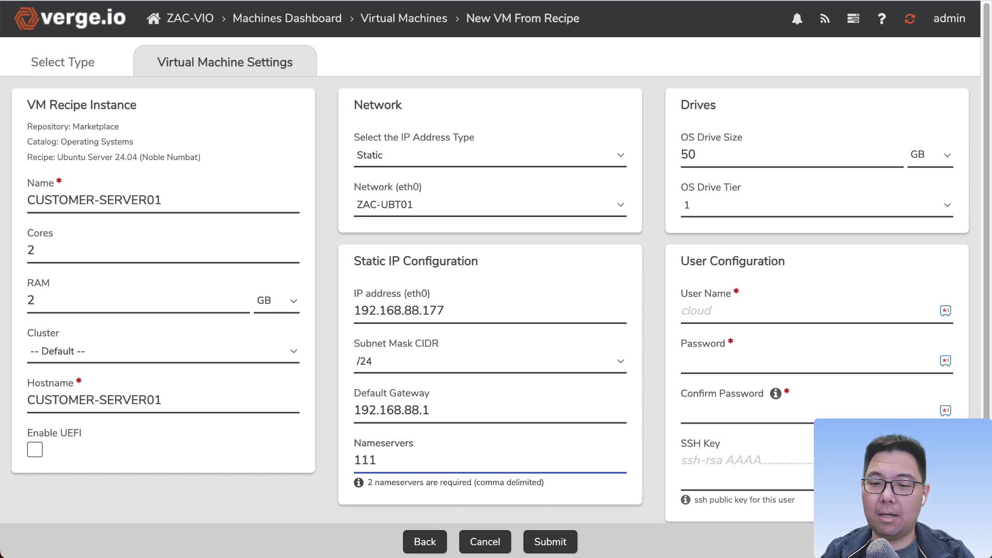
{"action": "key", "text": "BackSpace"}
{"action": "key", "text": "BackSpace"}
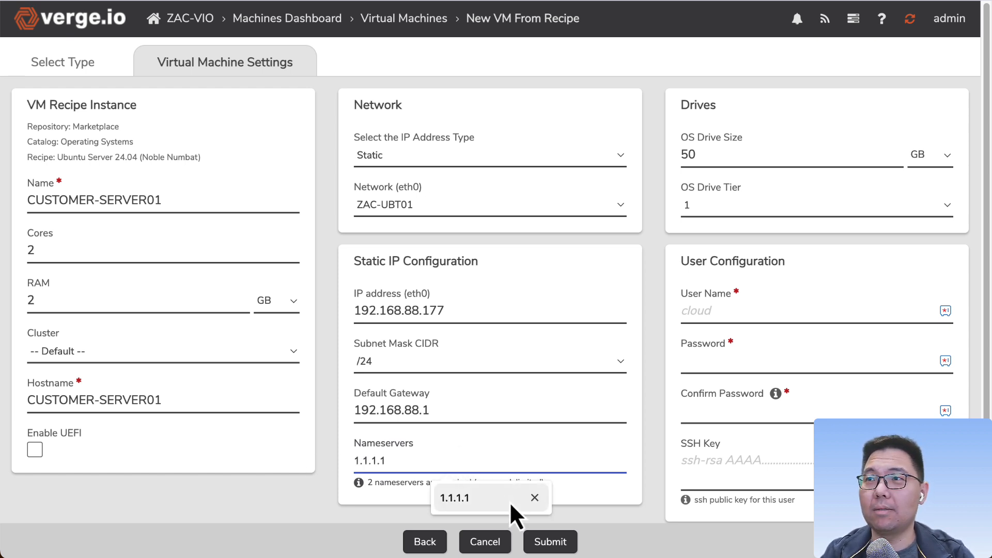
{"action": "left_click", "coordinate": [509, 500]}
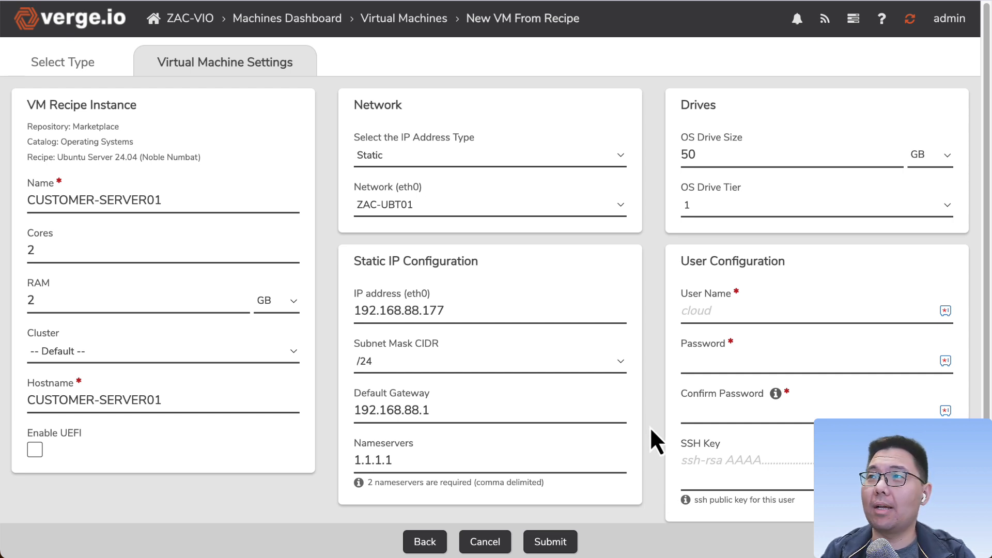
{"action": "double_click", "coordinate": [742, 164]}
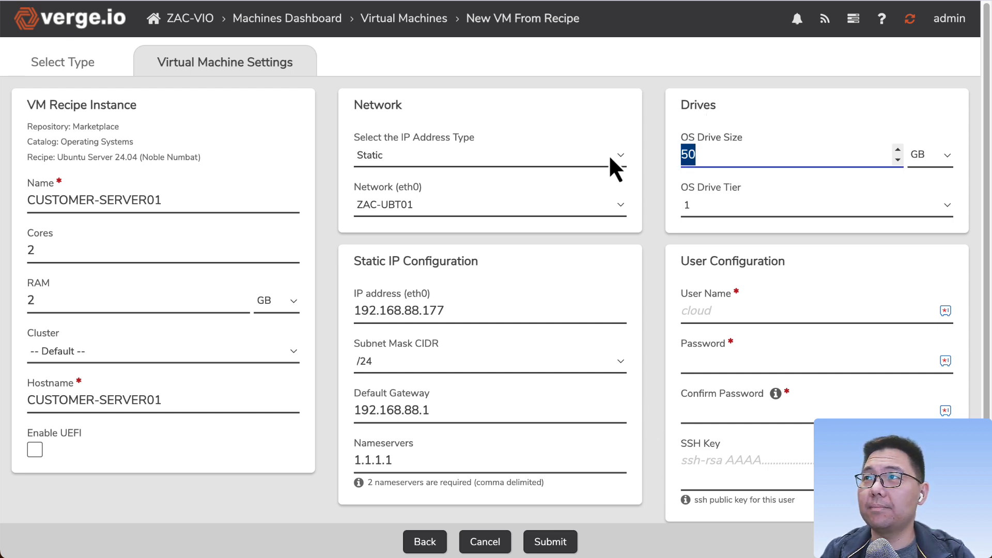
{"action": "left_click", "coordinate": [726, 156]}
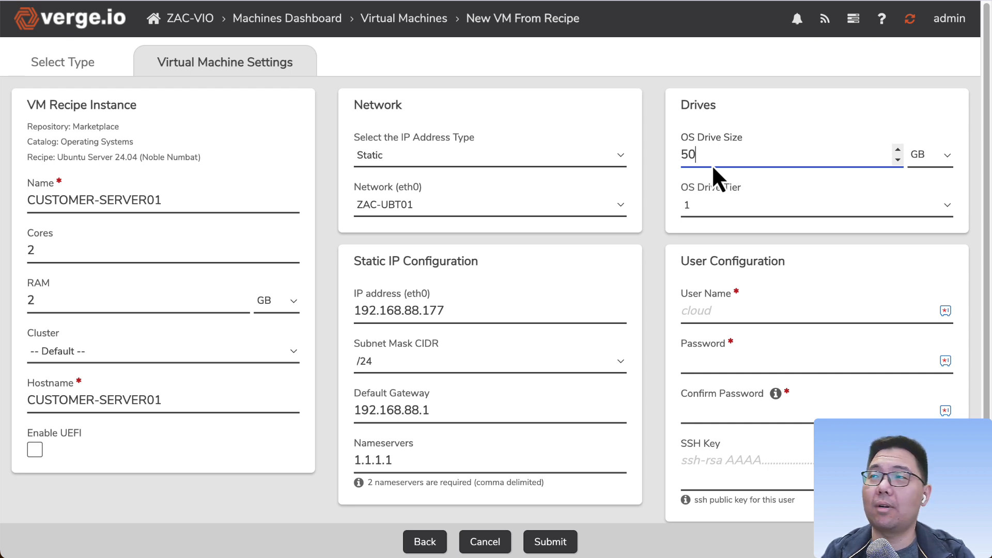
{"action": "double_click", "coordinate": [718, 167]}
{"action": "left_click", "coordinate": [726, 161]}
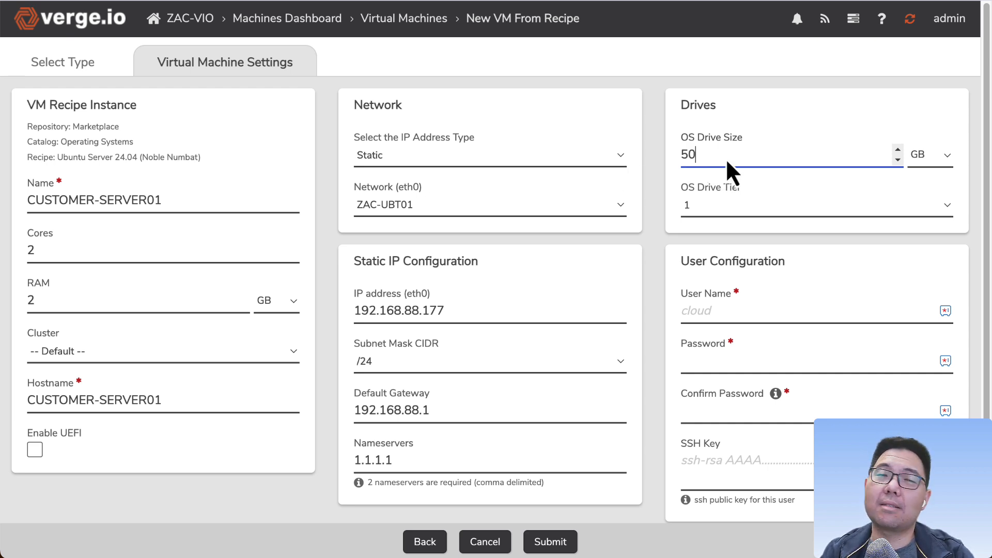
{"action": "left_click_drag", "start_coordinate": [721, 160], "coordinate": [661, 156]}
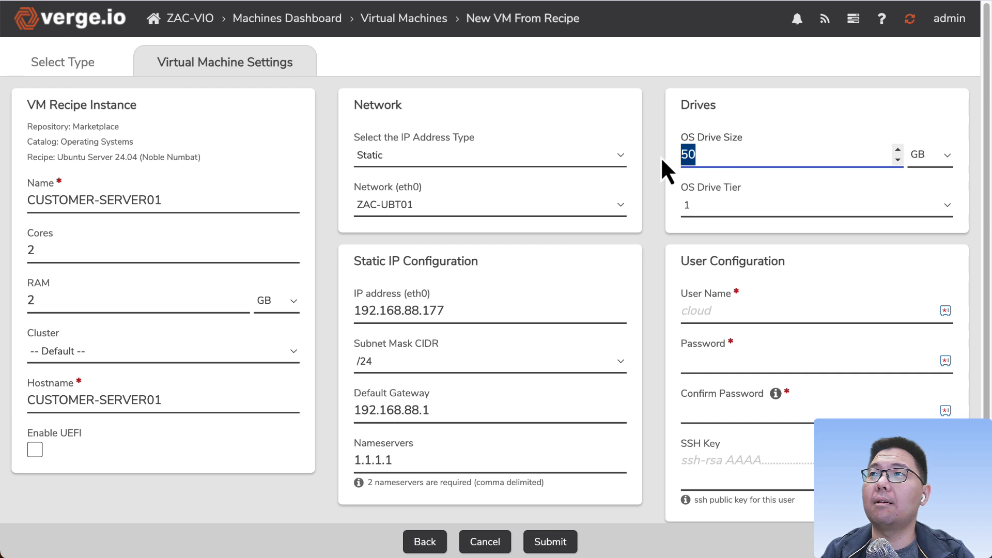
{"action": "left_click", "coordinate": [648, 176]}
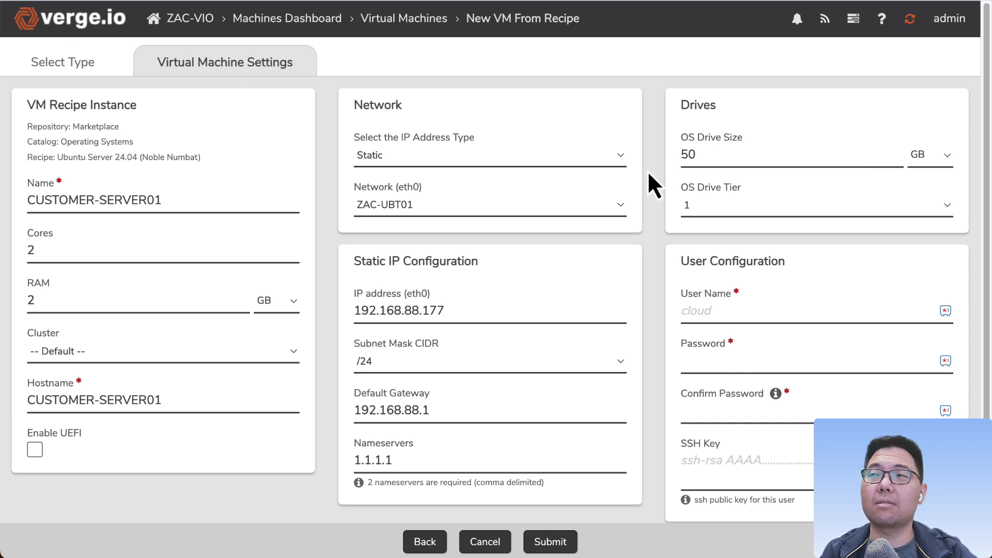
Step: Set the user name to zac
{"action": "scroll", "coordinate": [667, 320], "scroll_direction": "down", "scroll_amount": 1}
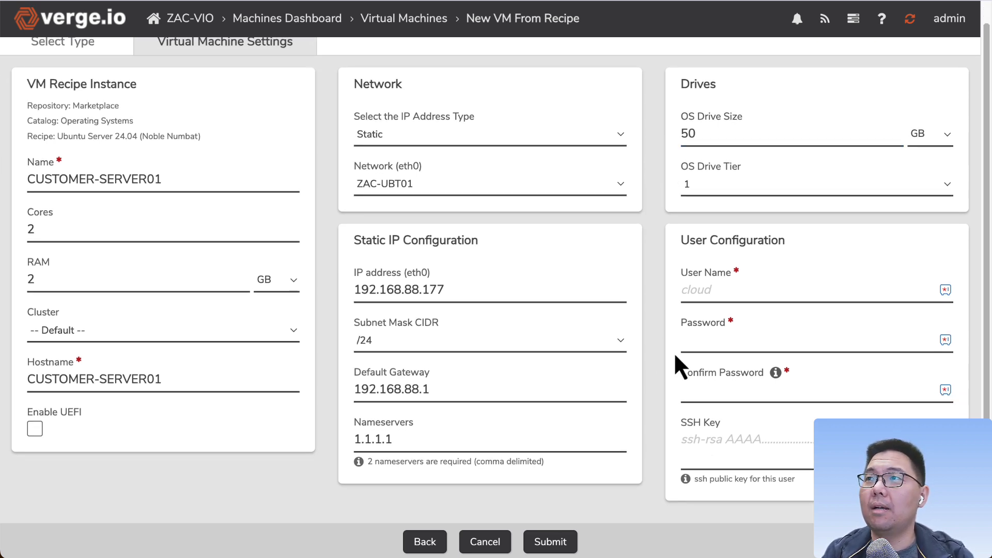
{"action": "left_click", "coordinate": [725, 296]}
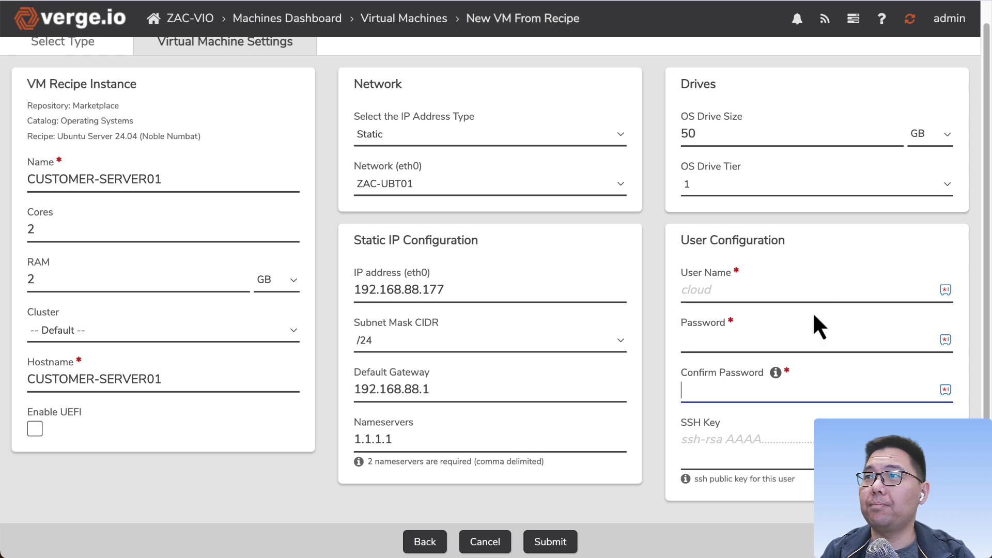
{"action": "left_click", "coordinate": [775, 287]}
{"action": "type", "text": "zac"}
{"action": "key", "text": "Tab"}
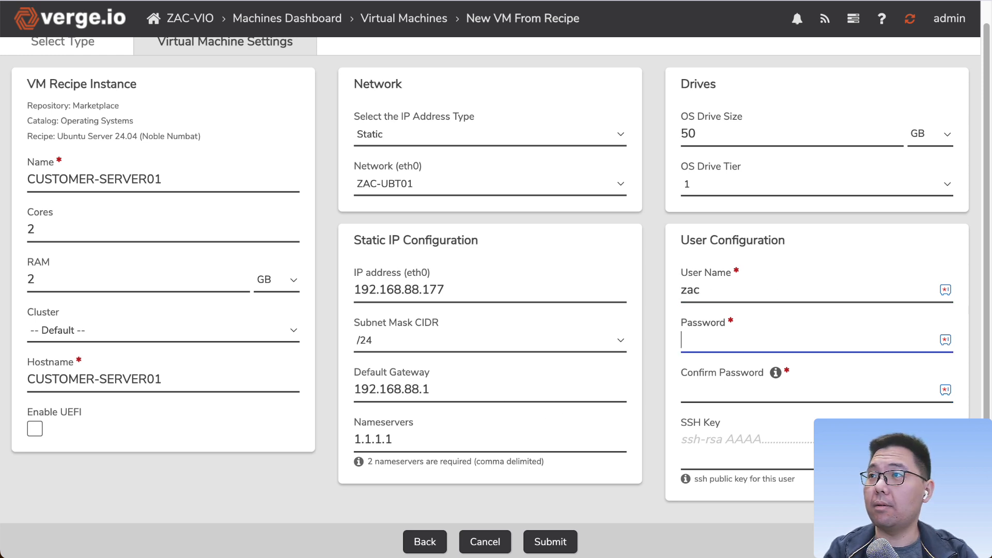
Step: Enter and confirm the account password, and submit the new VM
{"action": "type", "text": "********"}
{"action": "key", "text": "Tab"}
{"action": "type", "text": "********"}
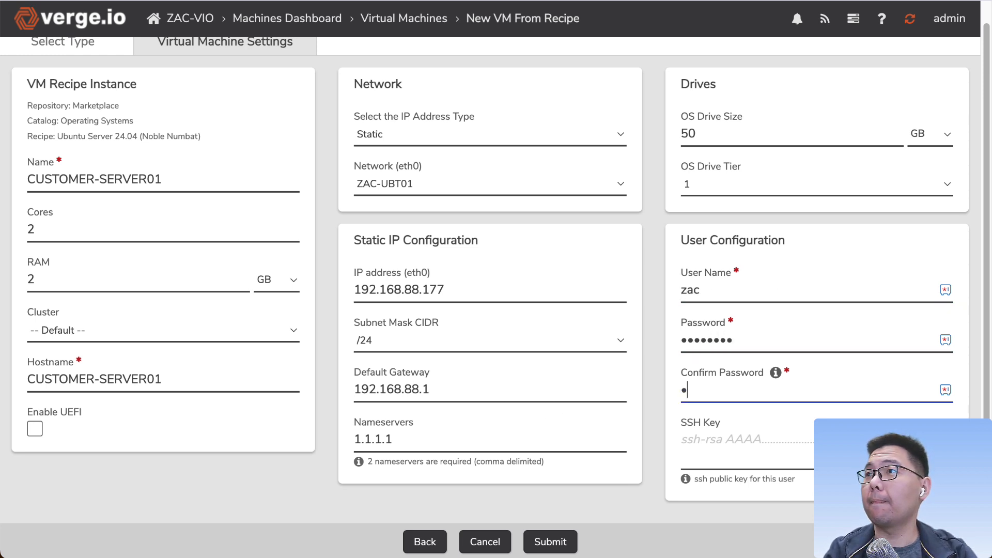
{"action": "left_click", "coordinate": [550, 541]}
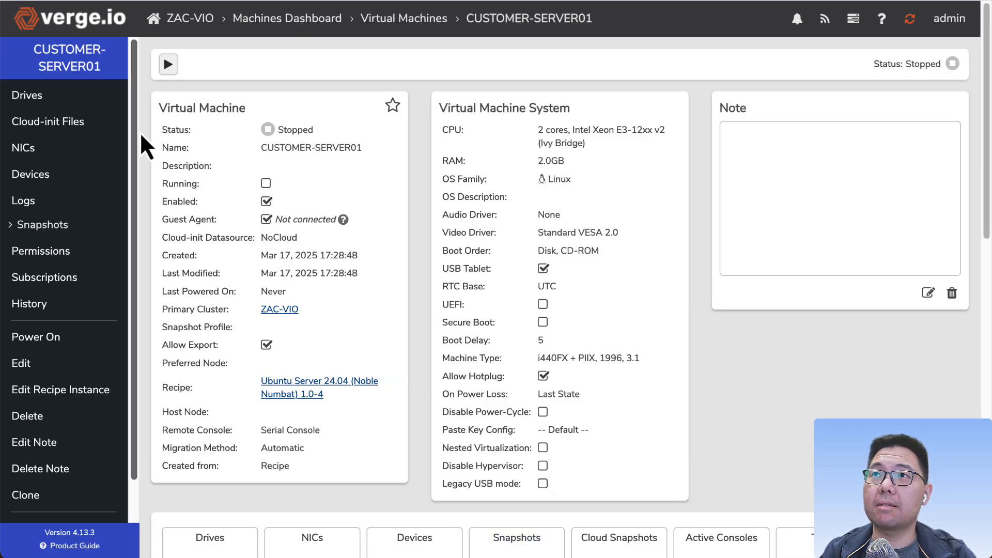
Step: Power on the CUSTOMER-SERVER01 virtual machine
{"action": "scroll", "coordinate": [419, 356], "scroll_direction": "down", "scroll_amount": 5}
{"action": "scroll", "coordinate": [380, 401], "scroll_direction": "down", "scroll_amount": 6}
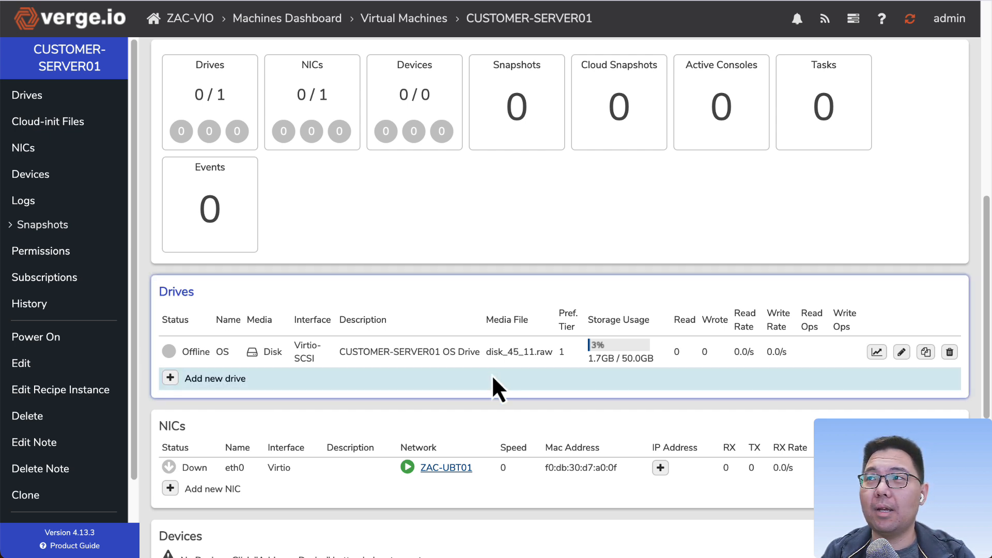
{"action": "scroll", "coordinate": [488, 398], "scroll_direction": "up", "scroll_amount": 9}
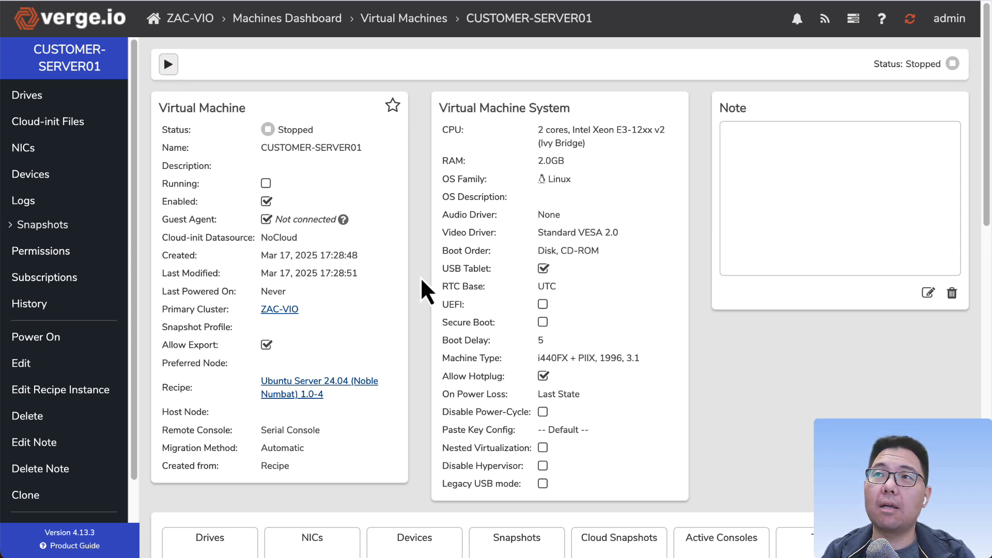
{"action": "left_click", "coordinate": [168, 64]}
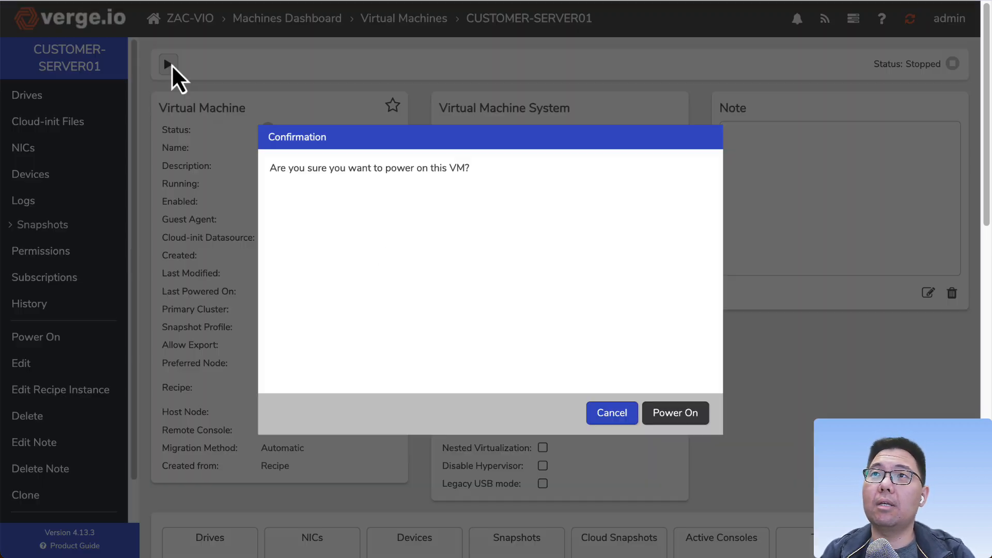
{"action": "left_click", "coordinate": [677, 413]}
Step: Review the VM's drives, NICs and logs on its dashboard
{"action": "scroll", "coordinate": [389, 399], "scroll_direction": "down", "scroll_amount": 10}
{"action": "scroll", "coordinate": [401, 400], "scroll_direction": "up", "scroll_amount": 3}
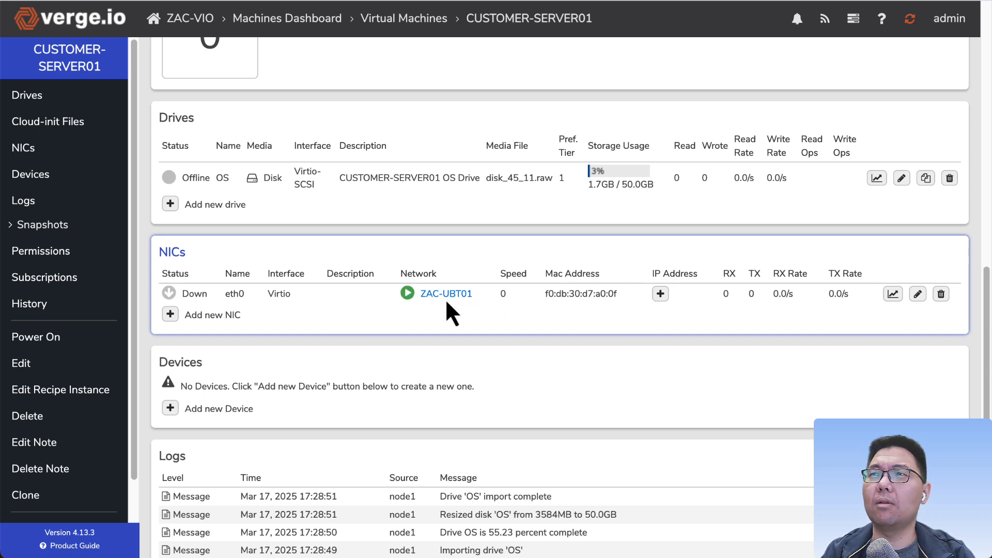
{"action": "scroll", "coordinate": [513, 362], "scroll_direction": "up", "scroll_amount": 2}
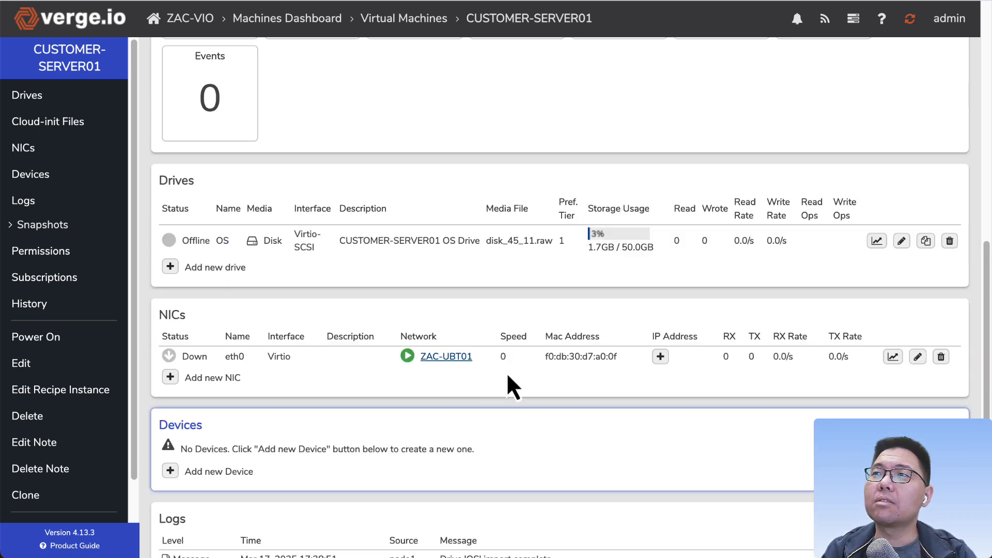
{"action": "scroll", "coordinate": [504, 388], "scroll_direction": "up", "scroll_amount": 10}
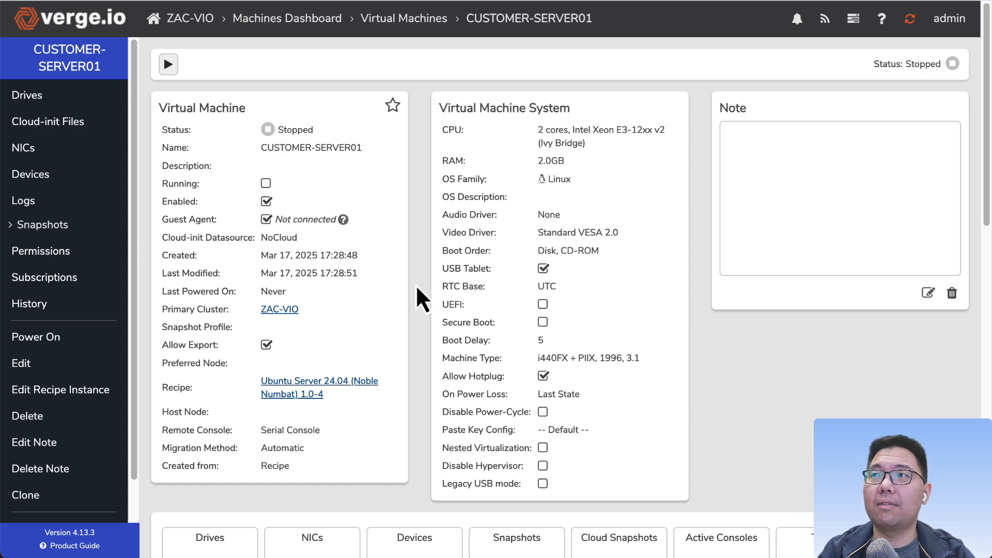
{"action": "scroll", "coordinate": [538, 343], "scroll_direction": "down", "scroll_amount": 4}
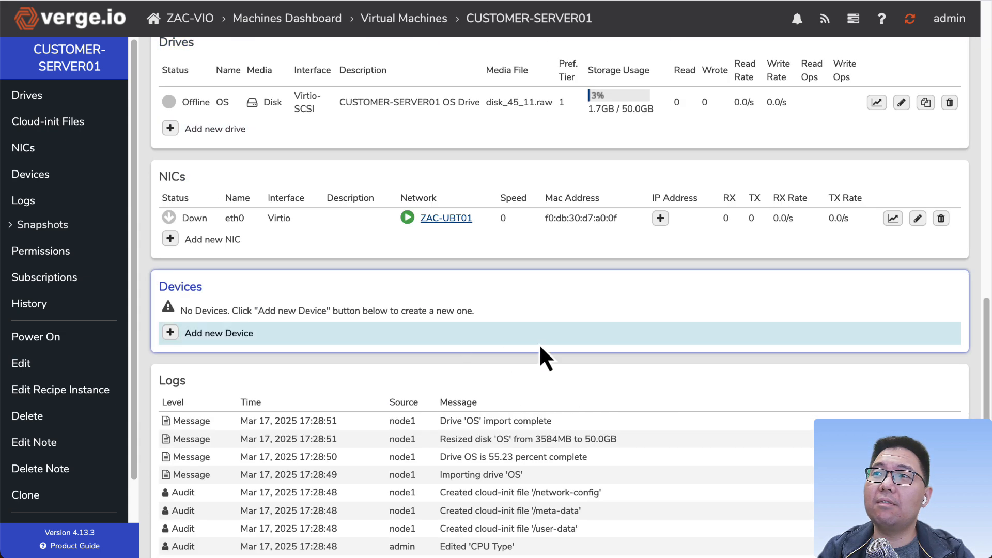
{"action": "scroll", "coordinate": [441, 235], "scroll_direction": "up", "scroll_amount": 1}
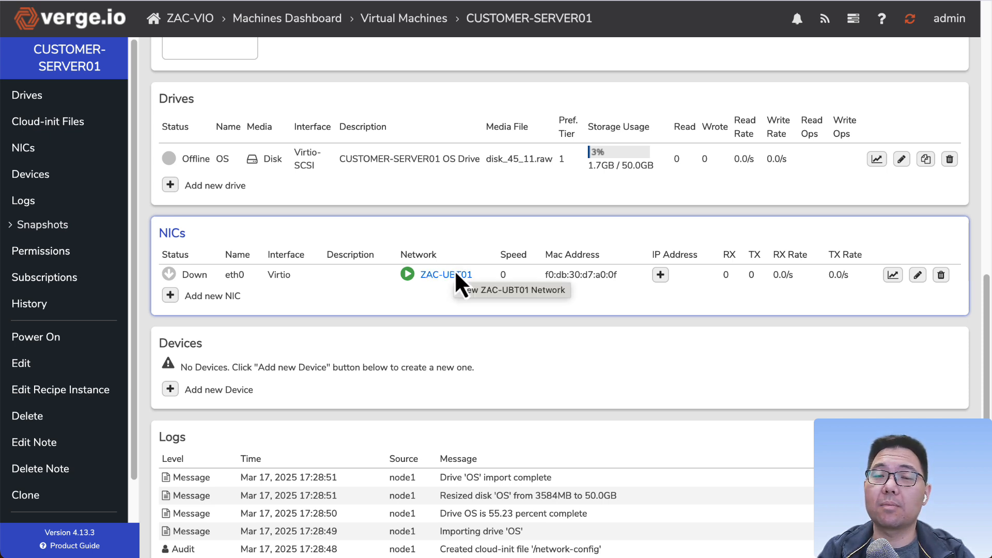
{"action": "scroll", "coordinate": [458, 276], "scroll_direction": "up", "scroll_amount": 1}
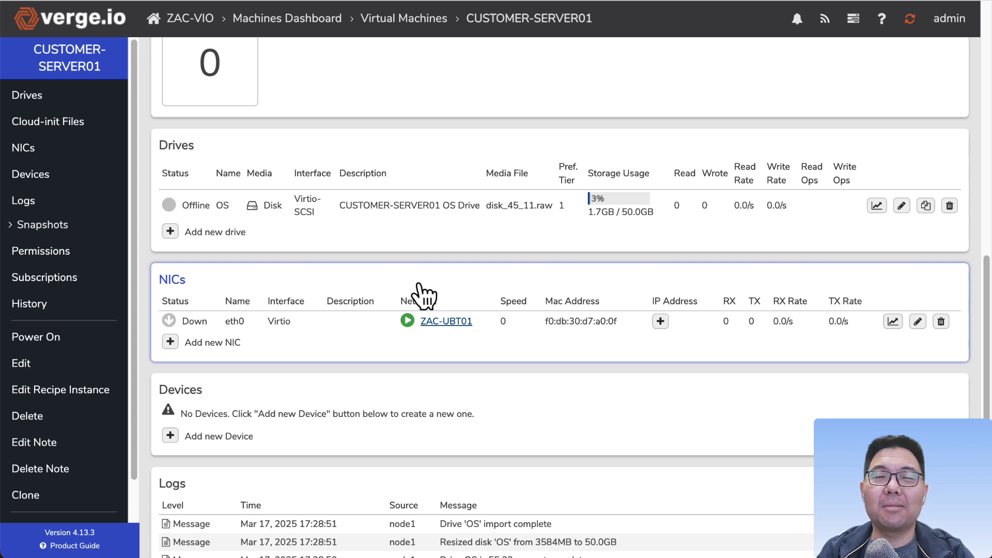
{"action": "scroll", "coordinate": [413, 286], "scroll_direction": "up", "scroll_amount": 10}
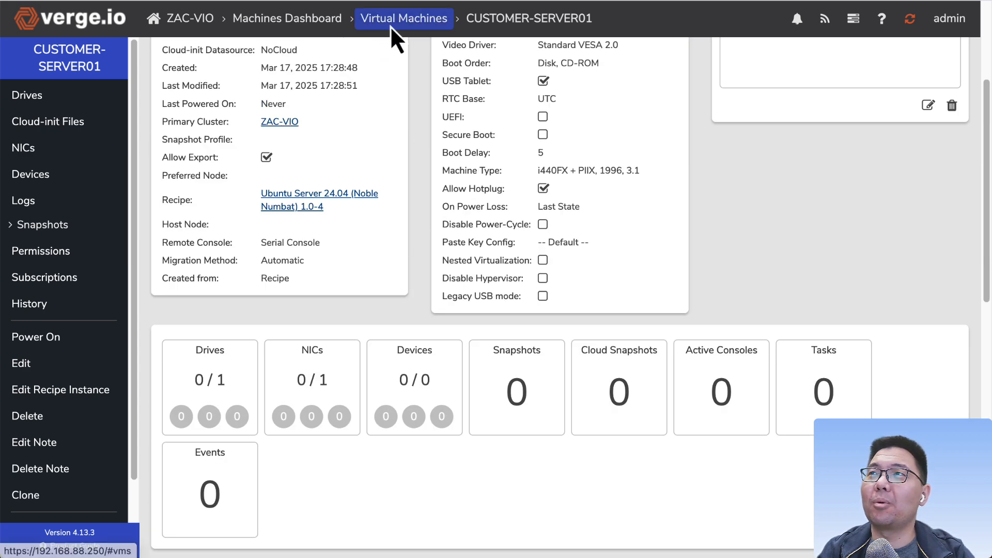
{"action": "left_click", "coordinate": [396, 22]}
{"action": "left_click", "coordinate": [22, 78]}
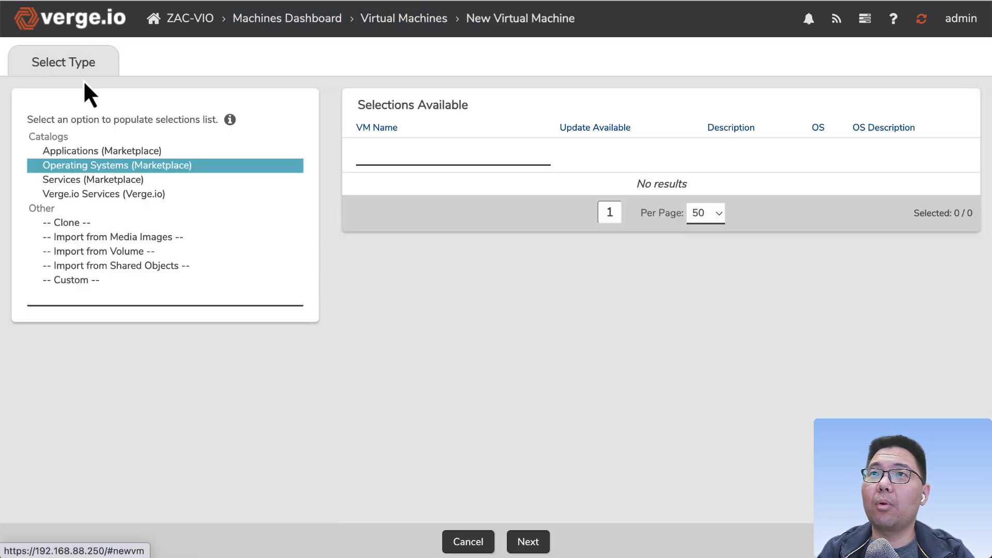
{"action": "scroll", "coordinate": [423, 429], "scroll_direction": "down", "scroll_amount": 5}
{"action": "left_click", "coordinate": [463, 427]}
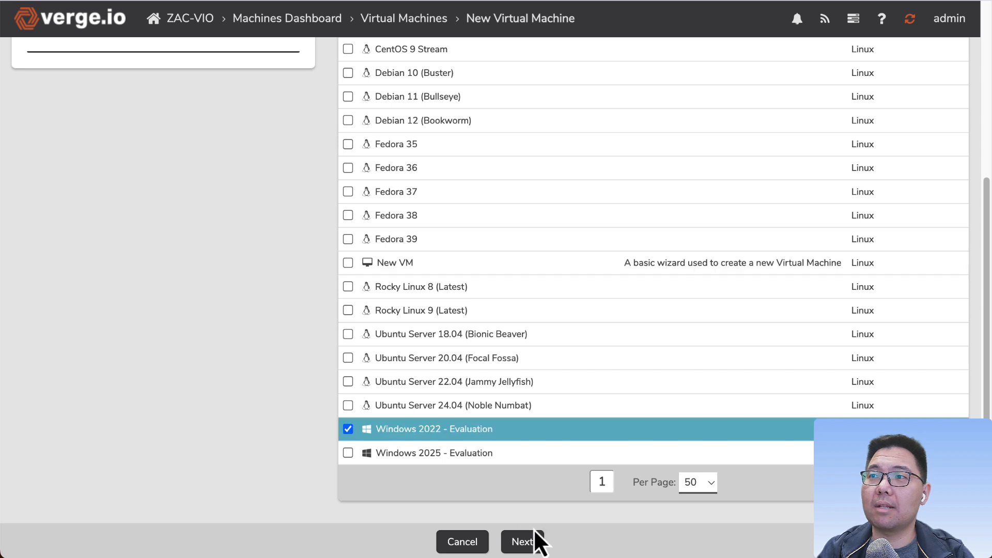
{"action": "left_click", "coordinate": [532, 541]}
{"action": "scroll", "coordinate": [308, 437], "scroll_direction": "down", "scroll_amount": 1}
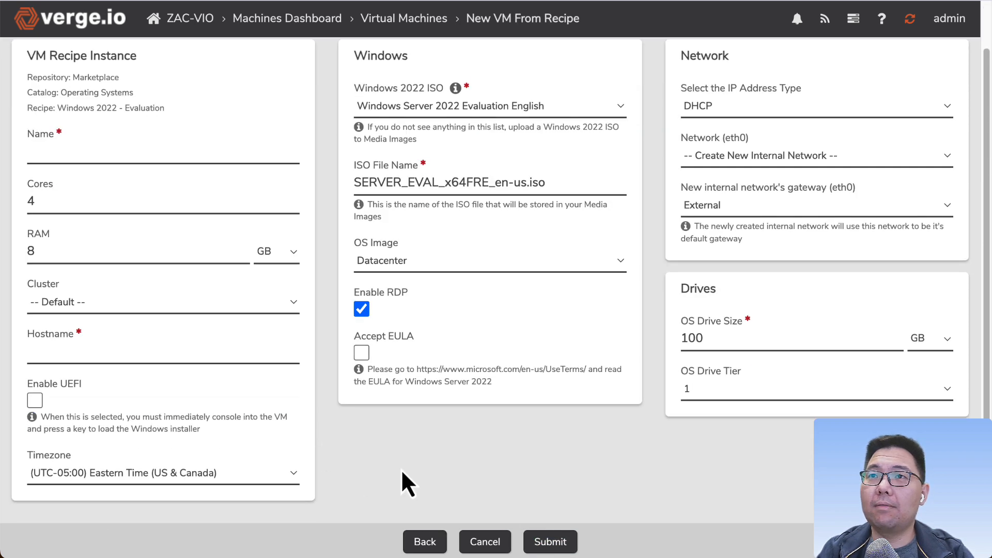
{"action": "scroll", "coordinate": [288, 442], "scroll_direction": "up", "scroll_amount": 1}
{"action": "scroll", "coordinate": [274, 437], "scroll_direction": "down", "scroll_amount": 1}
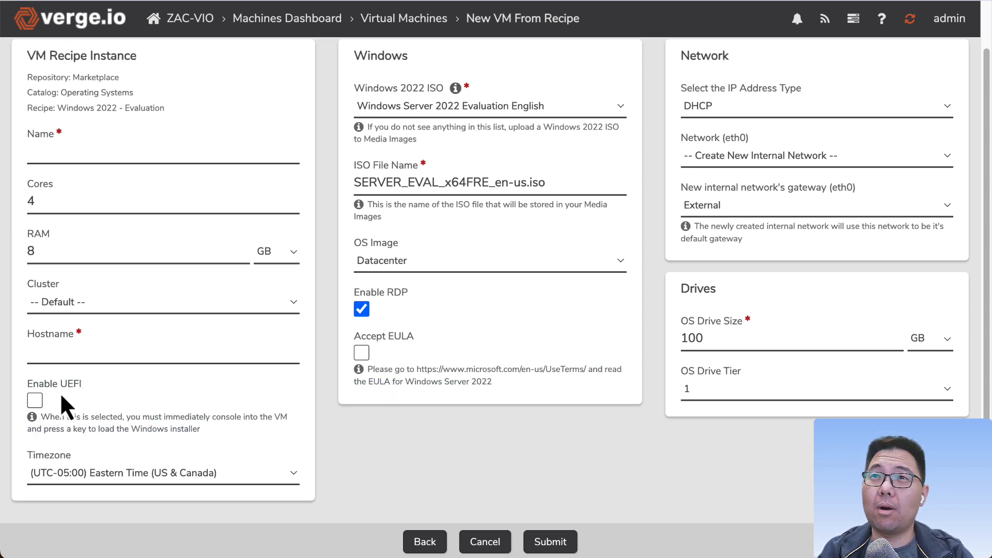
{"action": "left_click", "coordinate": [485, 547]}
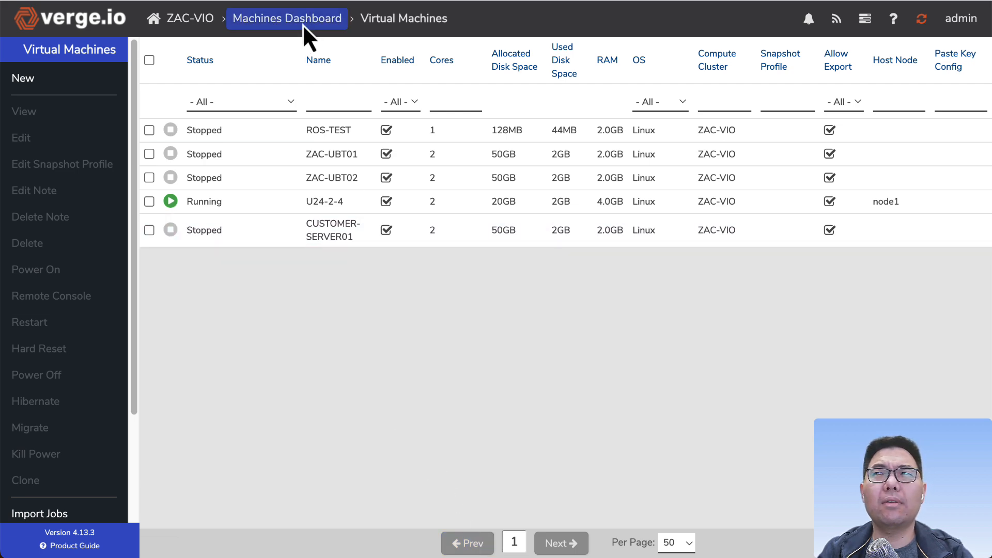
Step: Start a new VM from the Windows 2025 - Evaluation Marketplace recipe
{"action": "left_click", "coordinate": [51, 79]}
{"action": "scroll", "coordinate": [393, 414], "scroll_direction": "down", "scroll_amount": 5}
{"action": "left_click", "coordinate": [434, 452]}
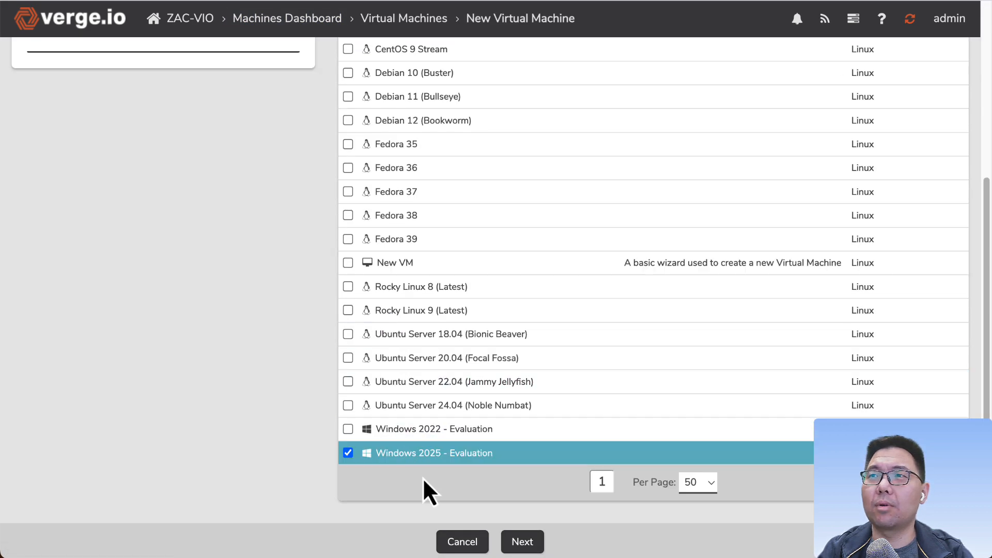
{"action": "left_click", "coordinate": [522, 541]}
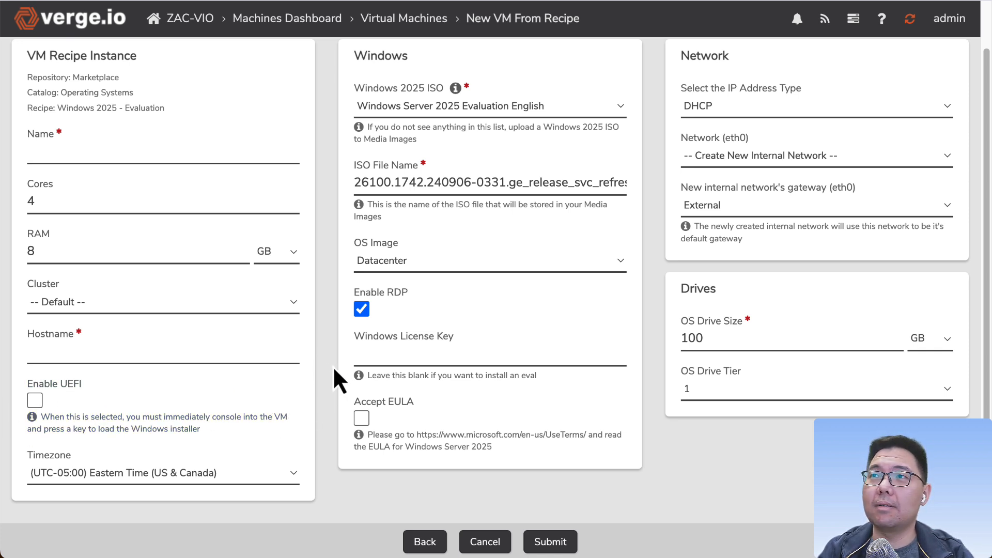
Step: Review the Windows 2025 recipe's name, hostname, license key and EULA fields
{"action": "scroll", "coordinate": [331, 377], "scroll_direction": "up", "scroll_amount": 1}
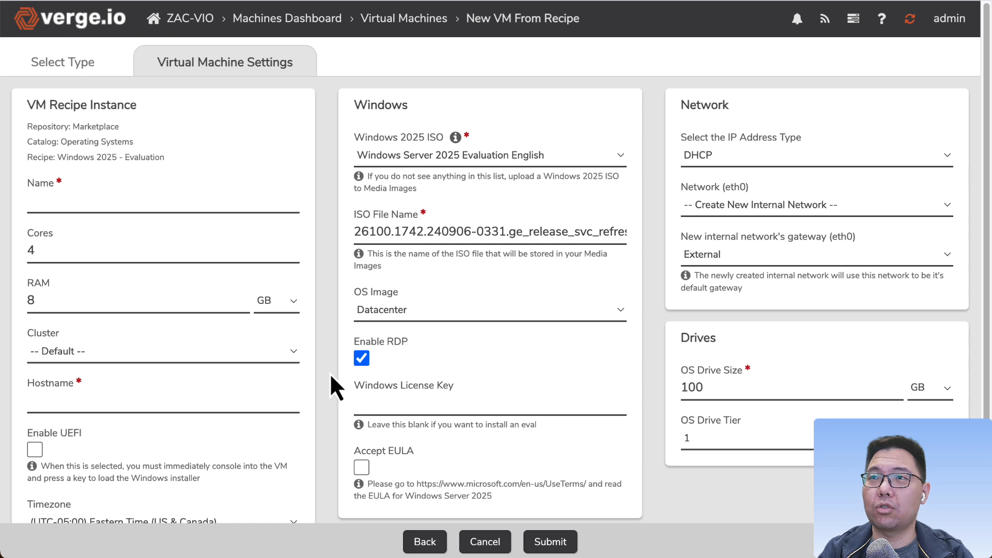
{"action": "left_click", "coordinate": [107, 205]}
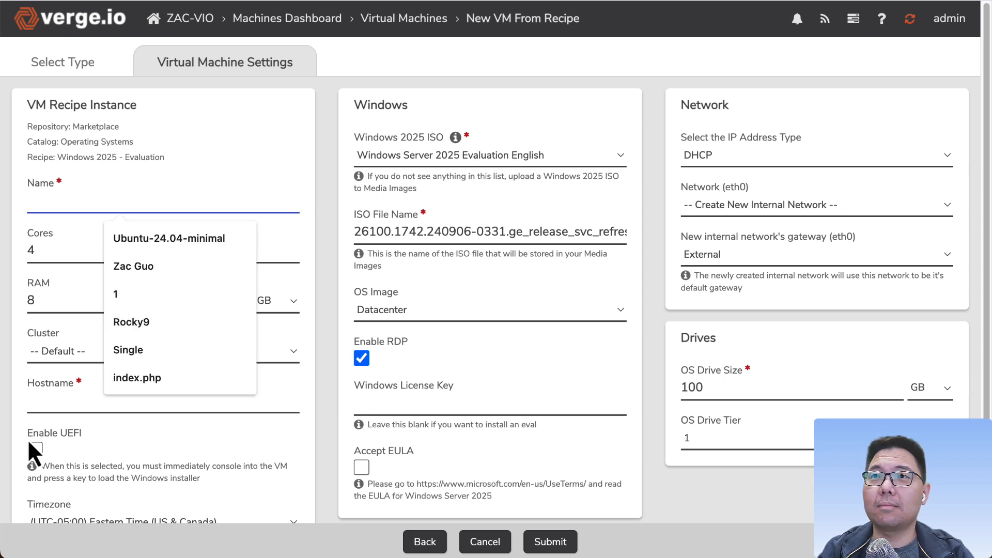
{"action": "left_click", "coordinate": [322, 267]}
{"action": "scroll", "coordinate": [346, 441], "scroll_direction": "down", "scroll_amount": 1}
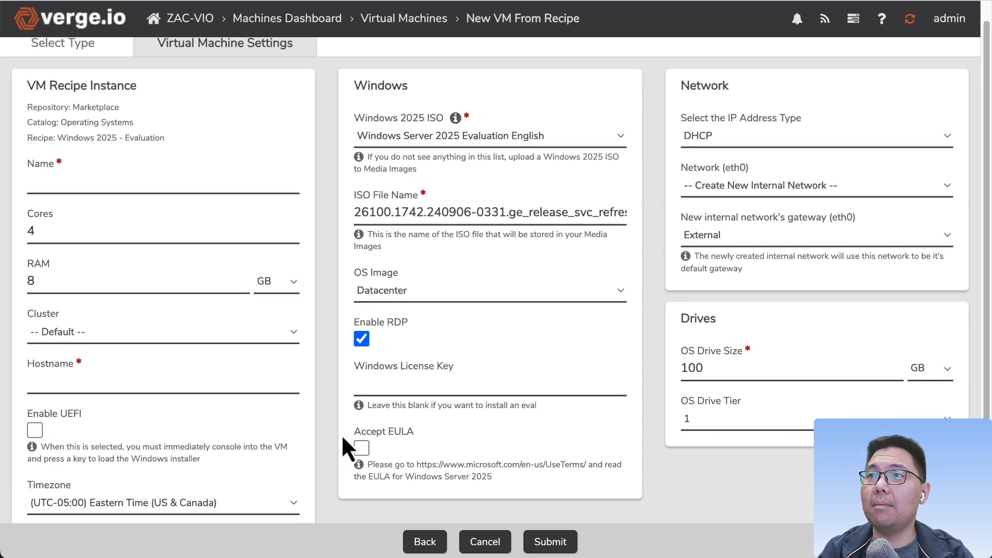
{"action": "scroll", "coordinate": [336, 441], "scroll_direction": "up", "scroll_amount": 1}
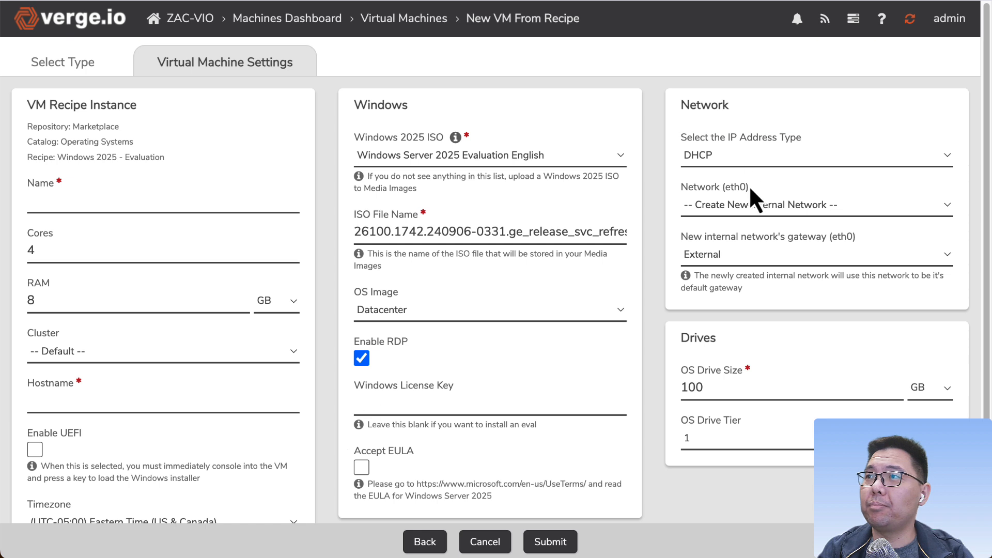
{"action": "scroll", "coordinate": [465, 400], "scroll_direction": "down", "scroll_amount": 1}
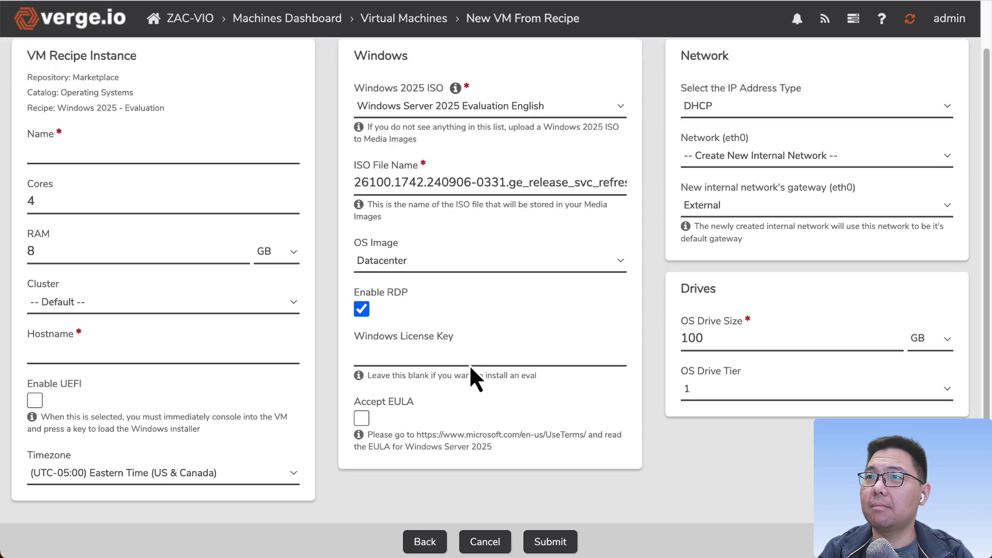
{"action": "left_click", "coordinate": [362, 356]}
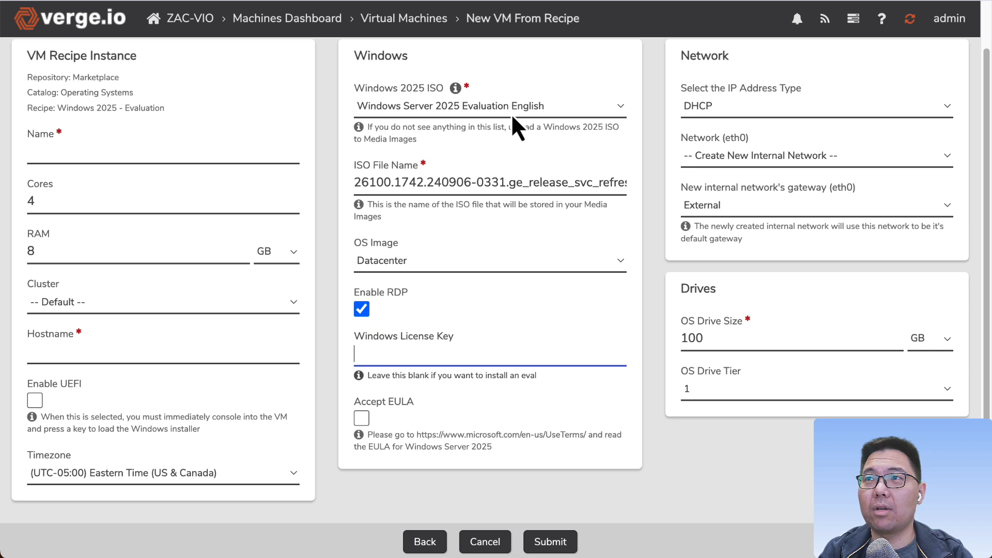
{"action": "left_click", "coordinate": [330, 384]}
Step: Set the recipe's OS Image to Standard
{"action": "left_click", "coordinate": [385, 266]}
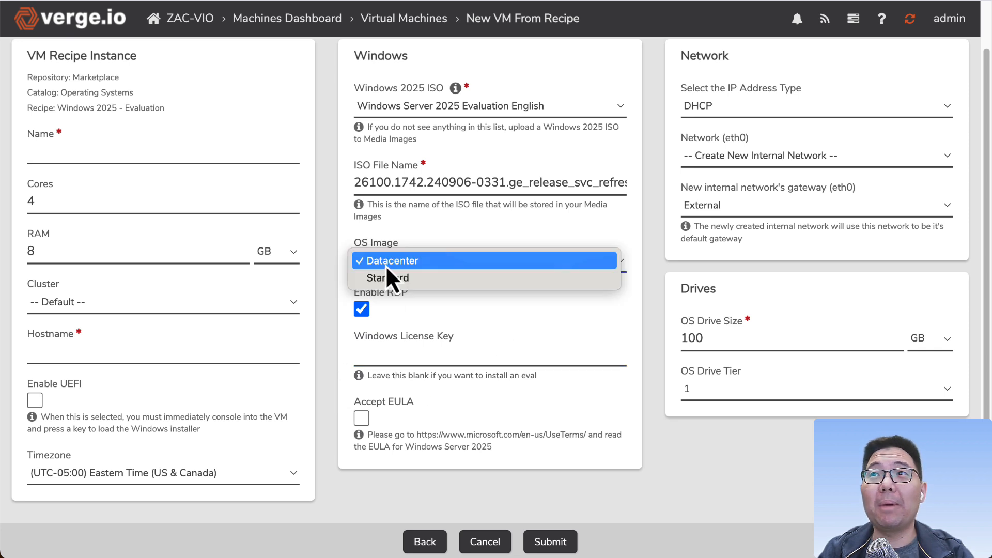
{"action": "left_click", "coordinate": [387, 263]}
{"action": "left_click", "coordinate": [393, 261]}
{"action": "left_click", "coordinate": [409, 283]}
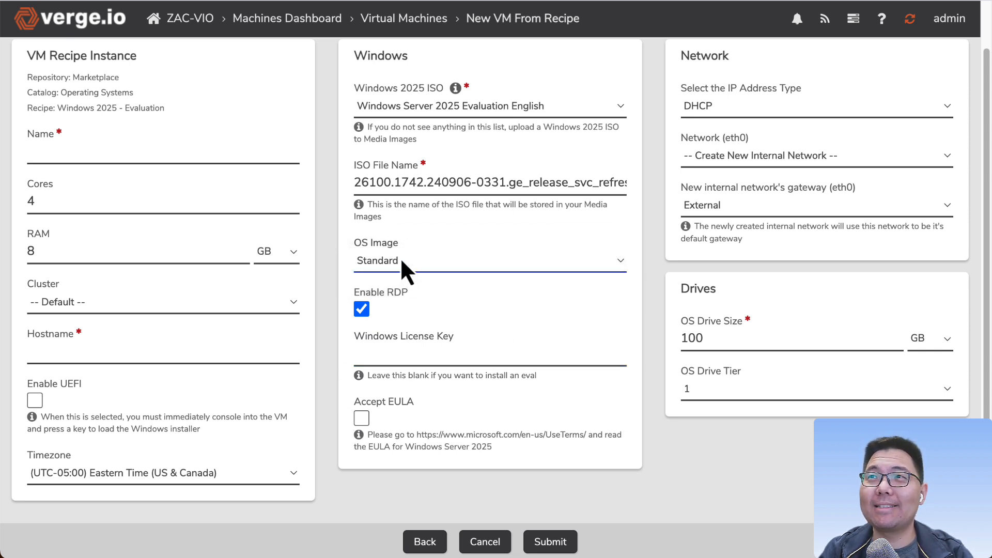
{"action": "left_click", "coordinate": [407, 261]}
{"action": "left_click", "coordinate": [415, 246]}
{"action": "left_click", "coordinate": [411, 264]}
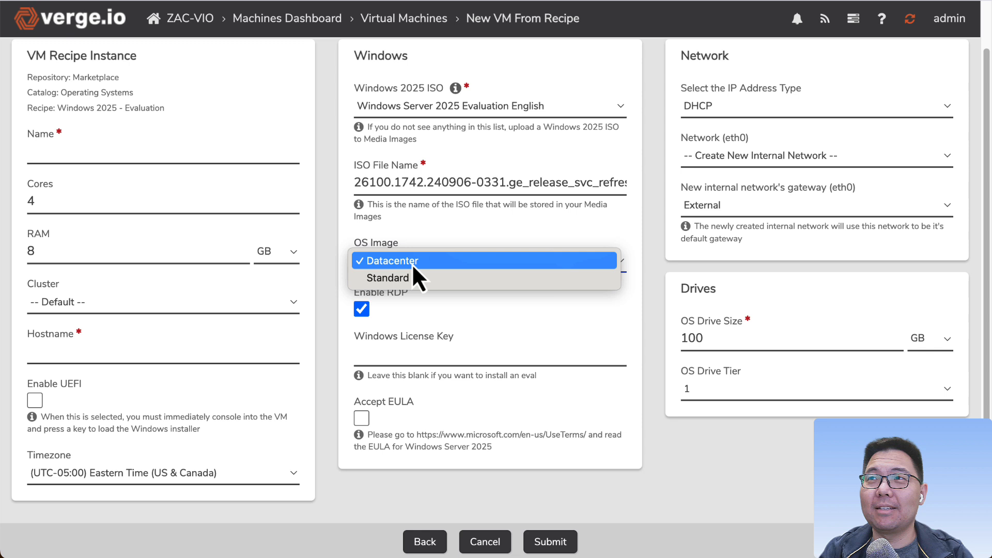
{"action": "left_click", "coordinate": [324, 280]}
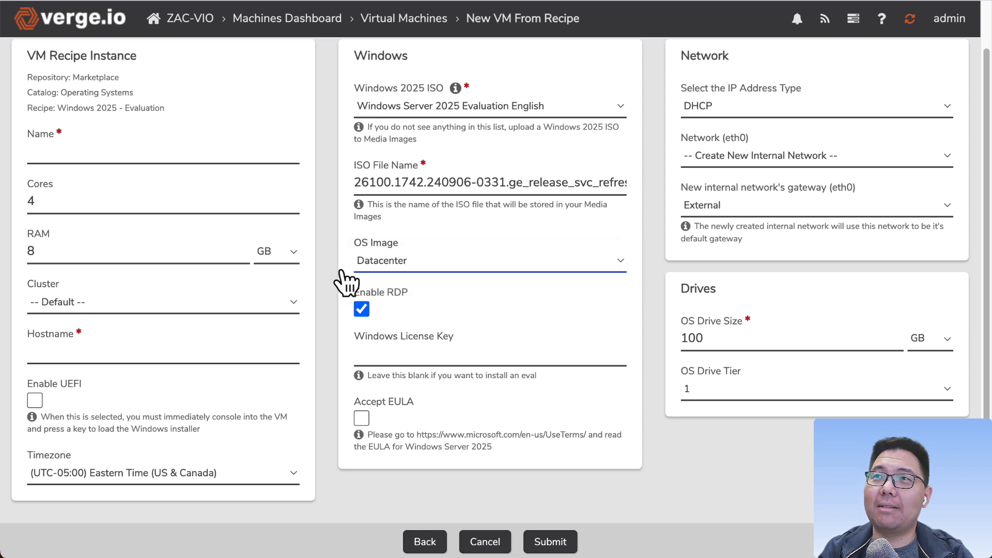
{"action": "left_click", "coordinate": [411, 261]}
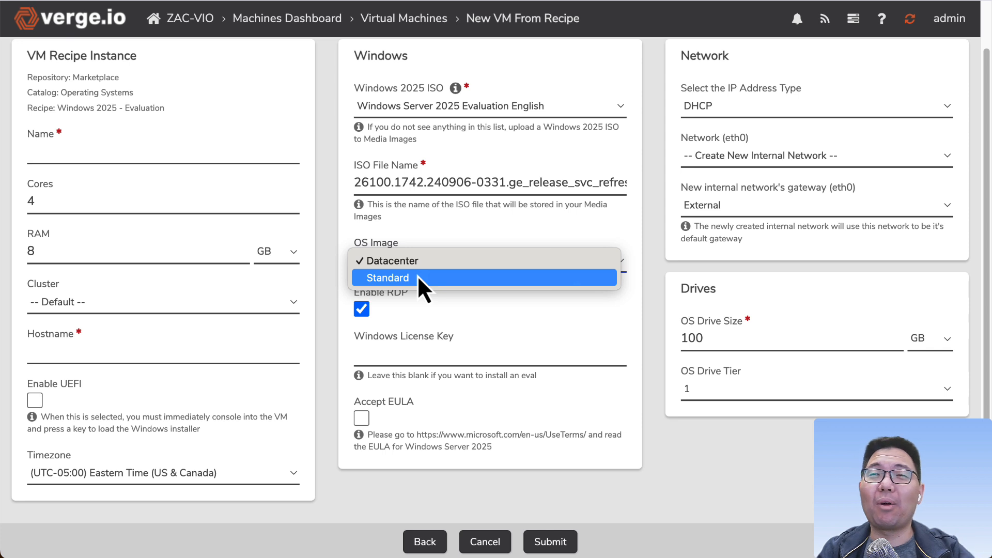
{"action": "left_click", "coordinate": [325, 290]}
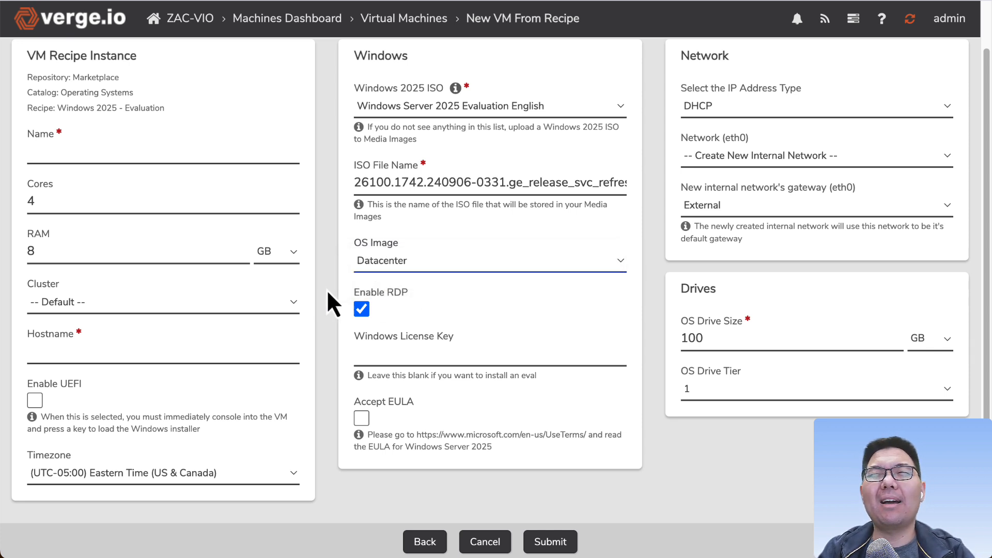
{"action": "left_click", "coordinate": [420, 265]}
{"action": "left_click", "coordinate": [418, 283]}
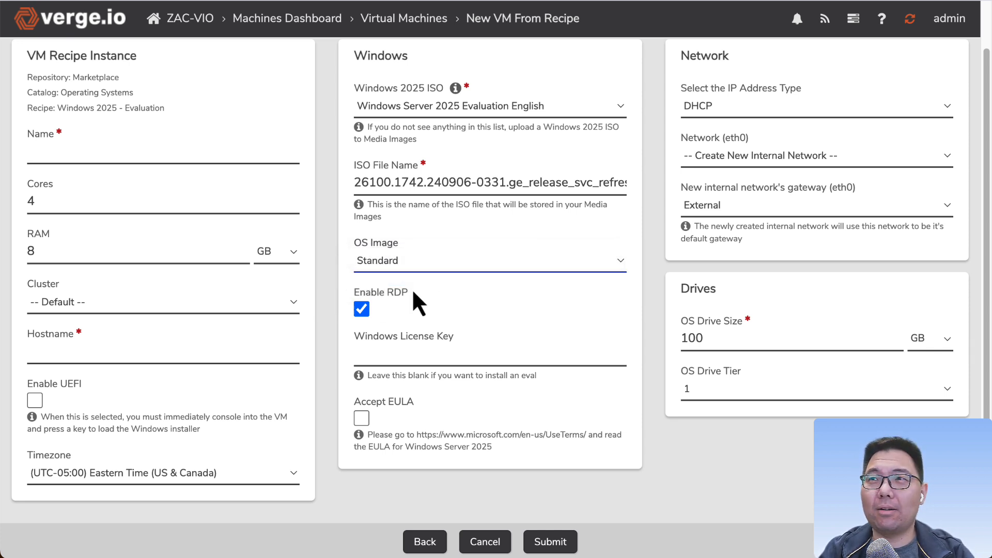
{"action": "left_click", "coordinate": [415, 263]}
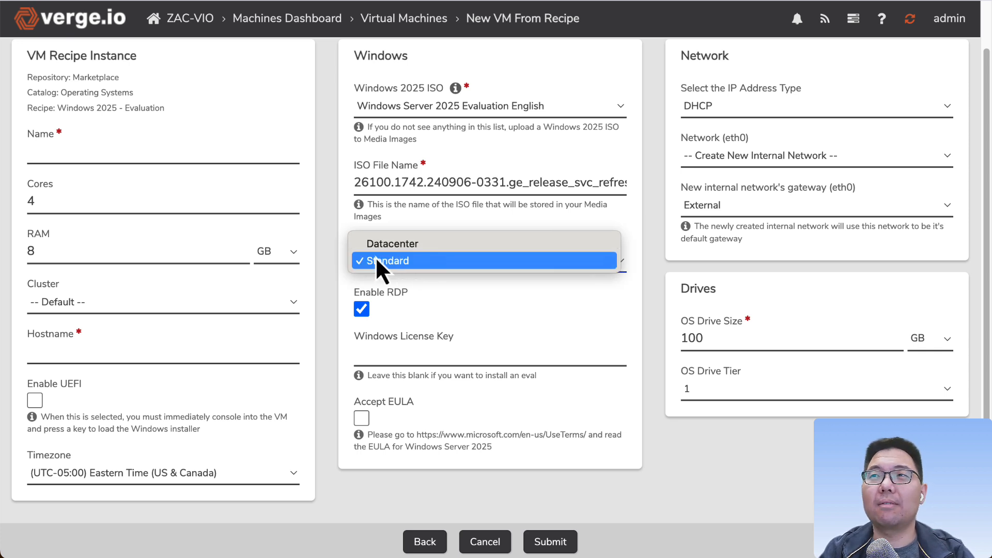
{"action": "left_click", "coordinate": [321, 273]}
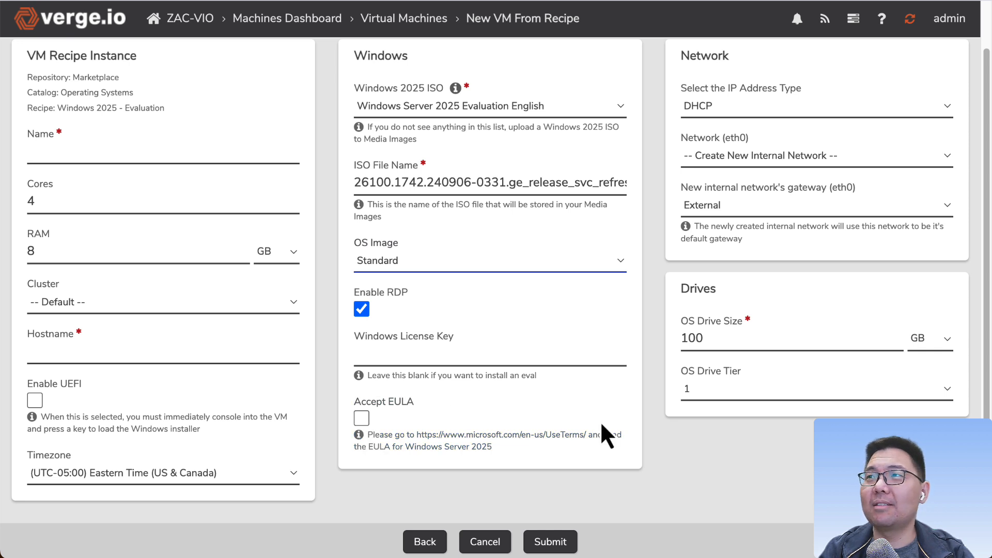
Step: Leave the unsubmitted recipe form and return to the Virtual Machines list
{"action": "scroll", "coordinate": [714, 440], "scroll_direction": "up", "scroll_amount": 1}
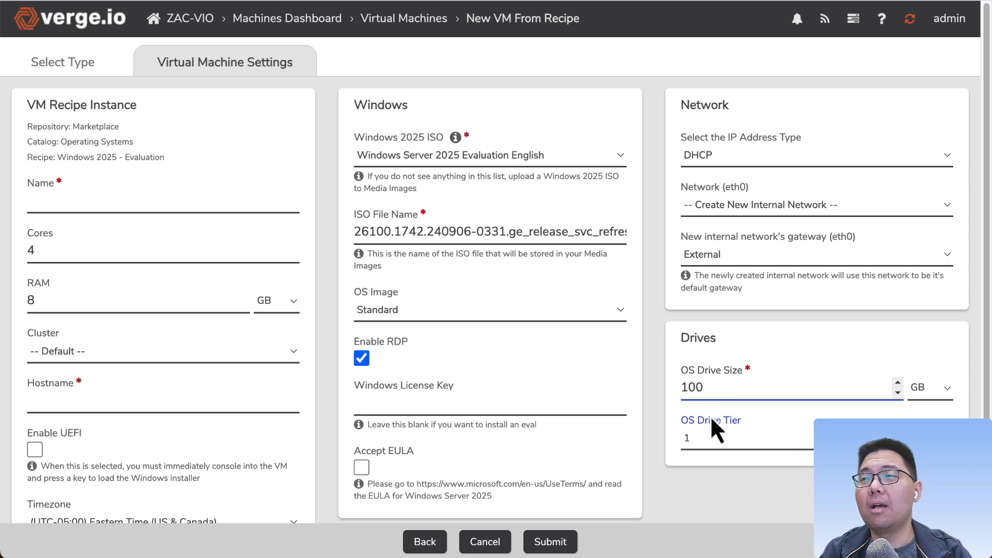
{"action": "left_click", "coordinate": [659, 478]}
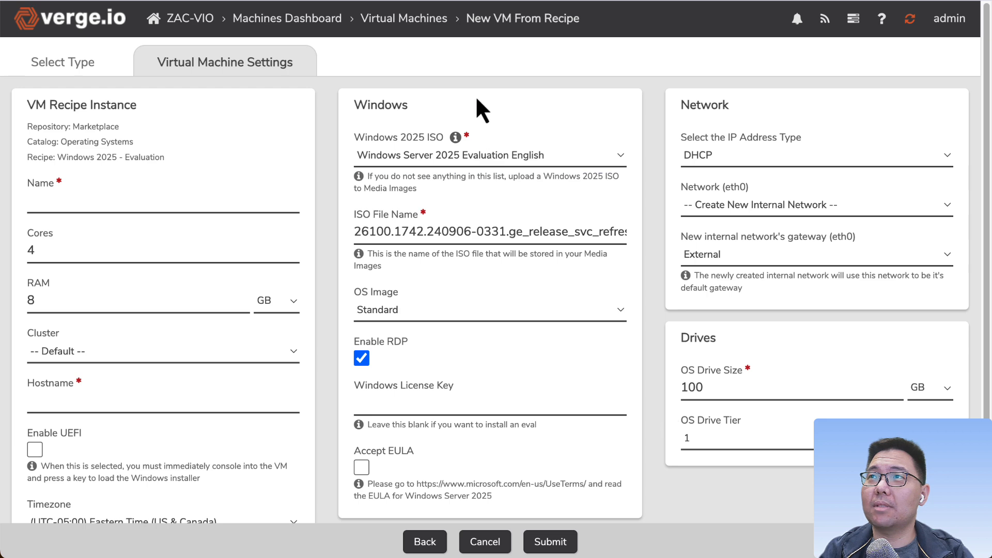
{"action": "left_click", "coordinate": [422, 24]}
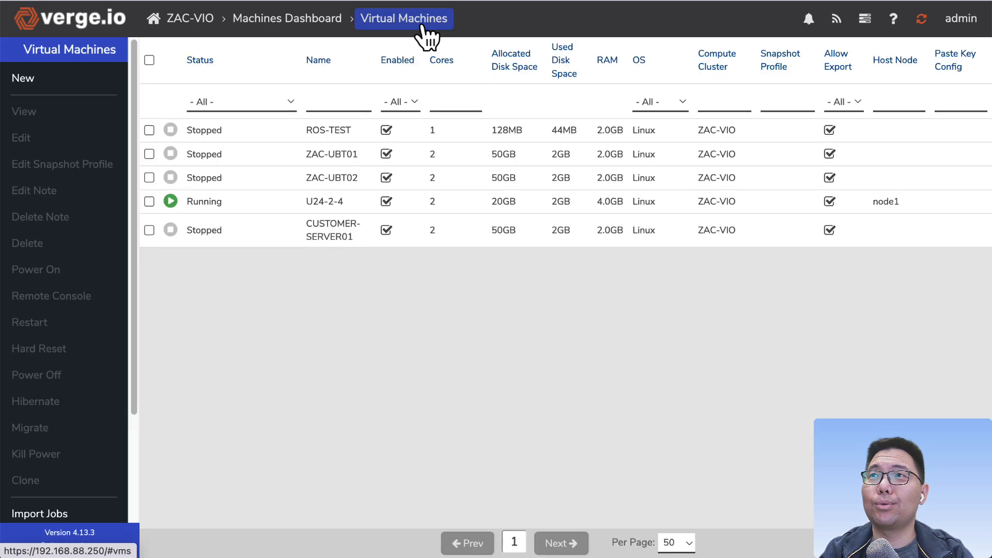
Step: Start a new VM and browse the Operating Systems Marketplace recipe list
{"action": "left_click", "coordinate": [52, 78]}
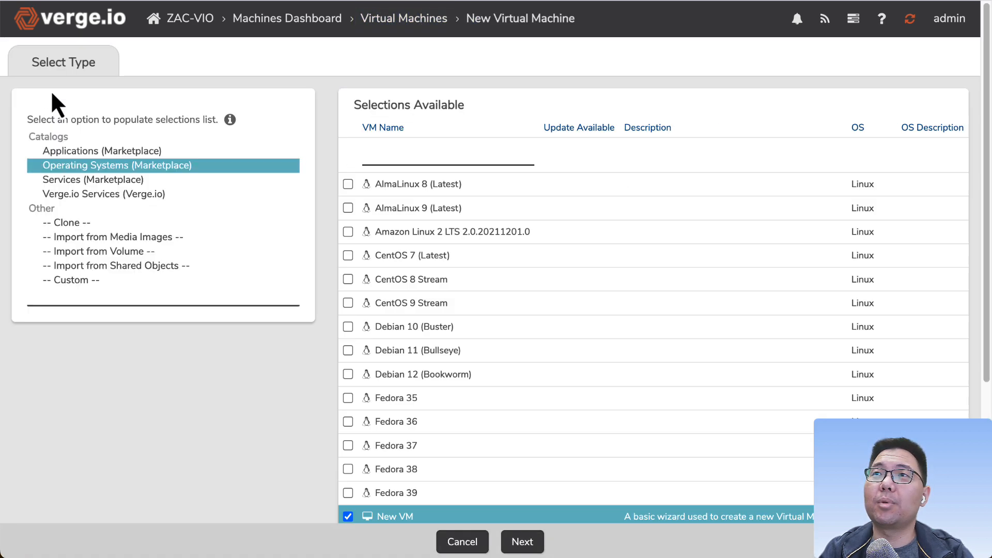
{"action": "scroll", "coordinate": [457, 346], "scroll_direction": "down", "scroll_amount": 5}
{"action": "scroll", "coordinate": [455, 344], "scroll_direction": "up", "scroll_amount": 5}
{"action": "scroll", "coordinate": [455, 344], "scroll_direction": "down", "scroll_amount": 5}
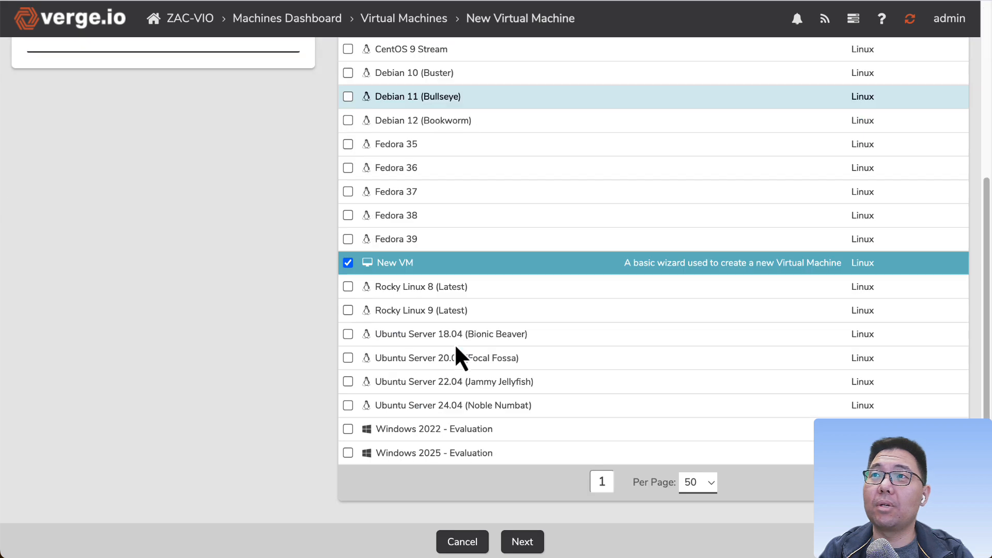
{"action": "scroll", "coordinate": [454, 343], "scroll_direction": "up", "scroll_amount": 5}
{"action": "scroll", "coordinate": [453, 345], "scroll_direction": "down", "scroll_amount": 5}
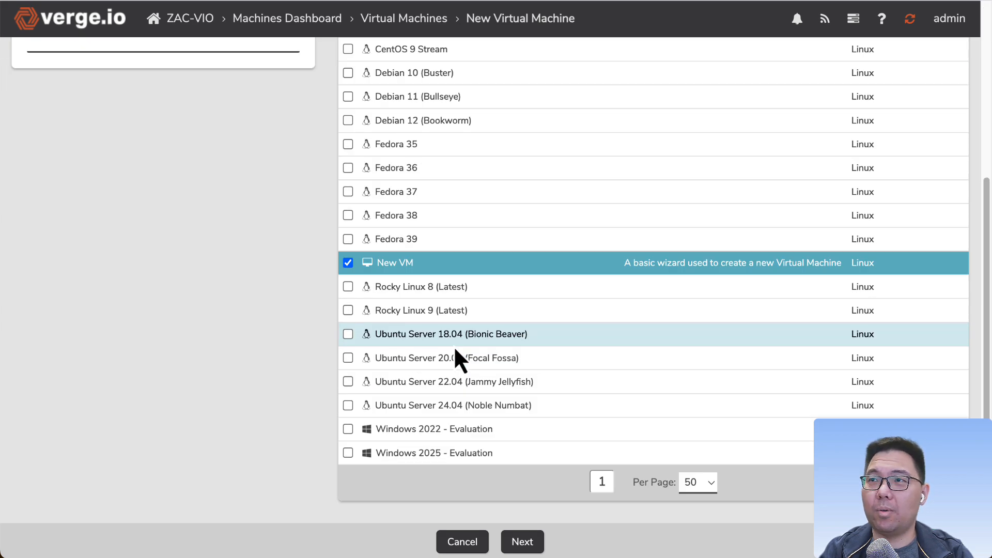